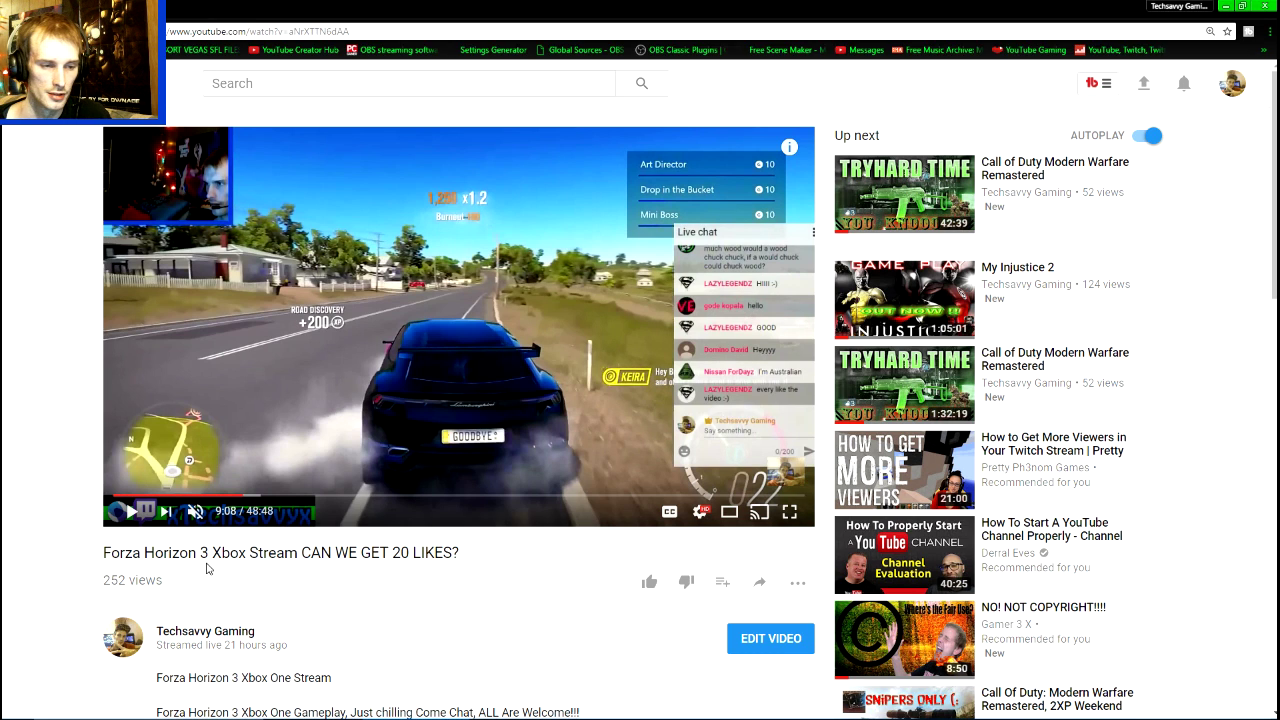
Step: Navigate from YouTube's account menu to Creator Studio's Live Streaming dashboard with the offline stream
{"action": "mouse_move", "coordinate": [640, 716]}
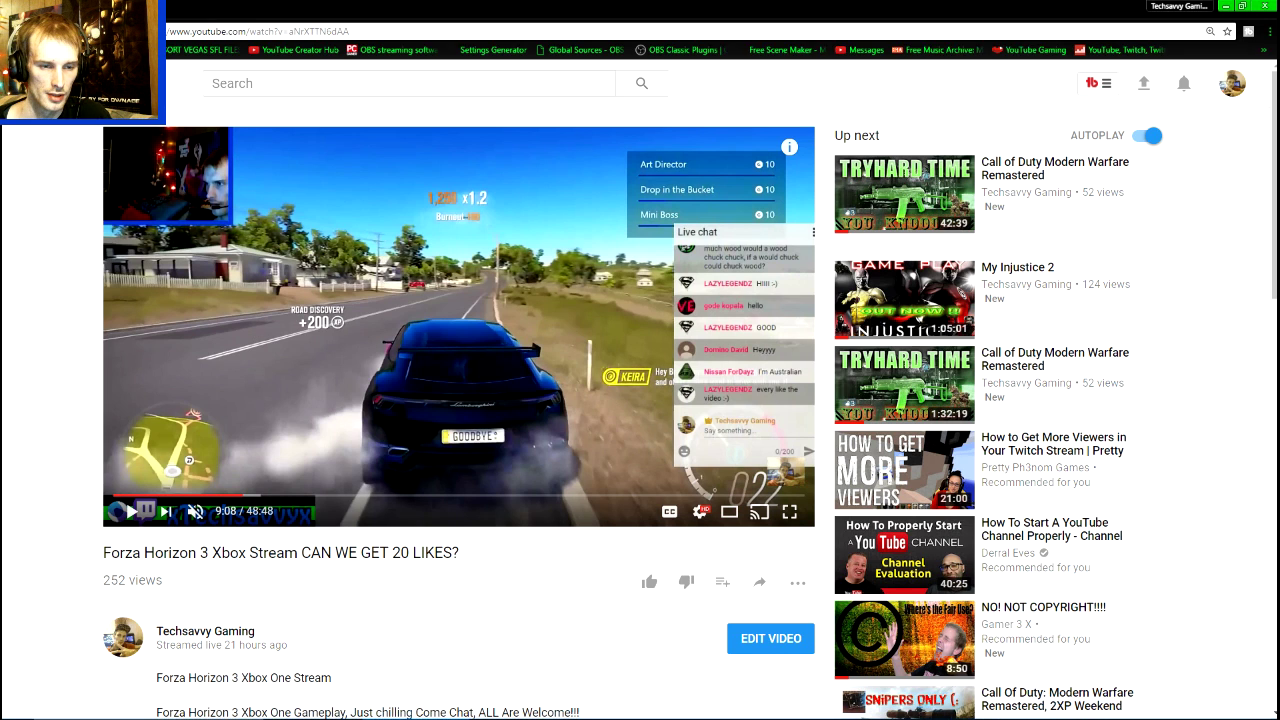
{"action": "mouse_move", "coordinate": [582, 713]}
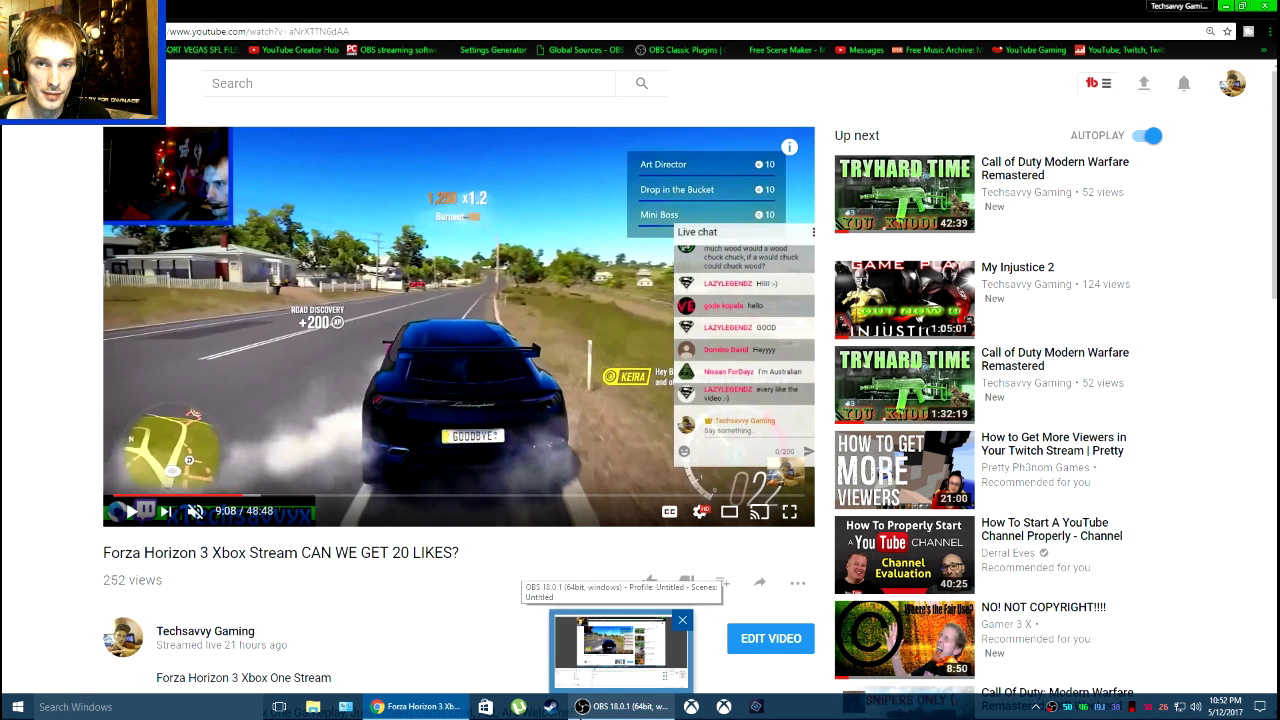
{"action": "left_click", "coordinate": [1143, 86]}
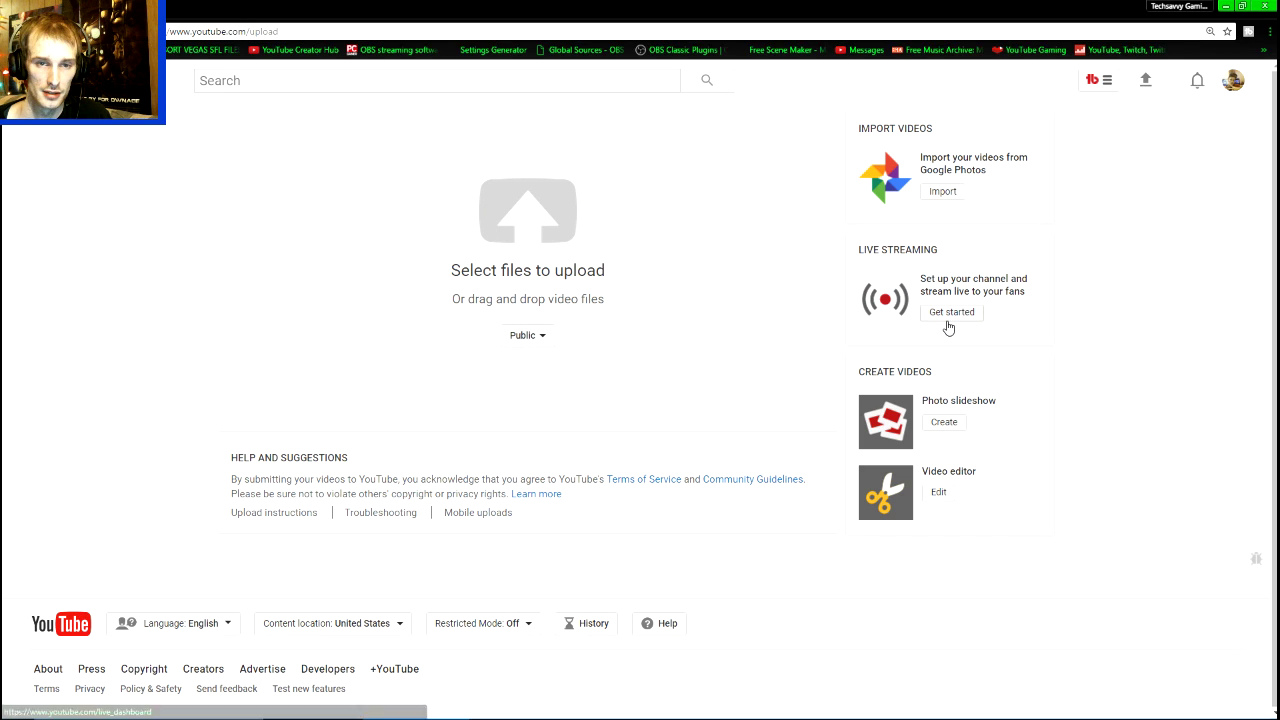
{"action": "left_click", "coordinate": [1233, 88]}
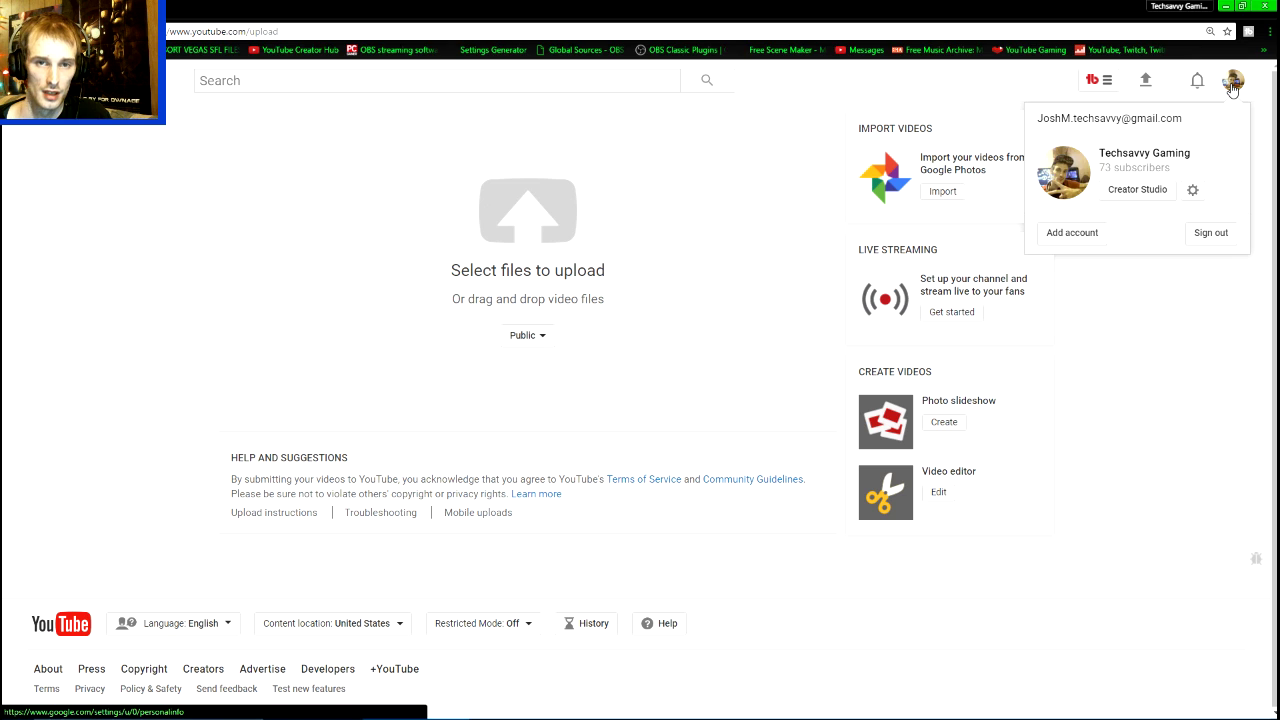
{"action": "left_click", "coordinate": [1140, 198]}
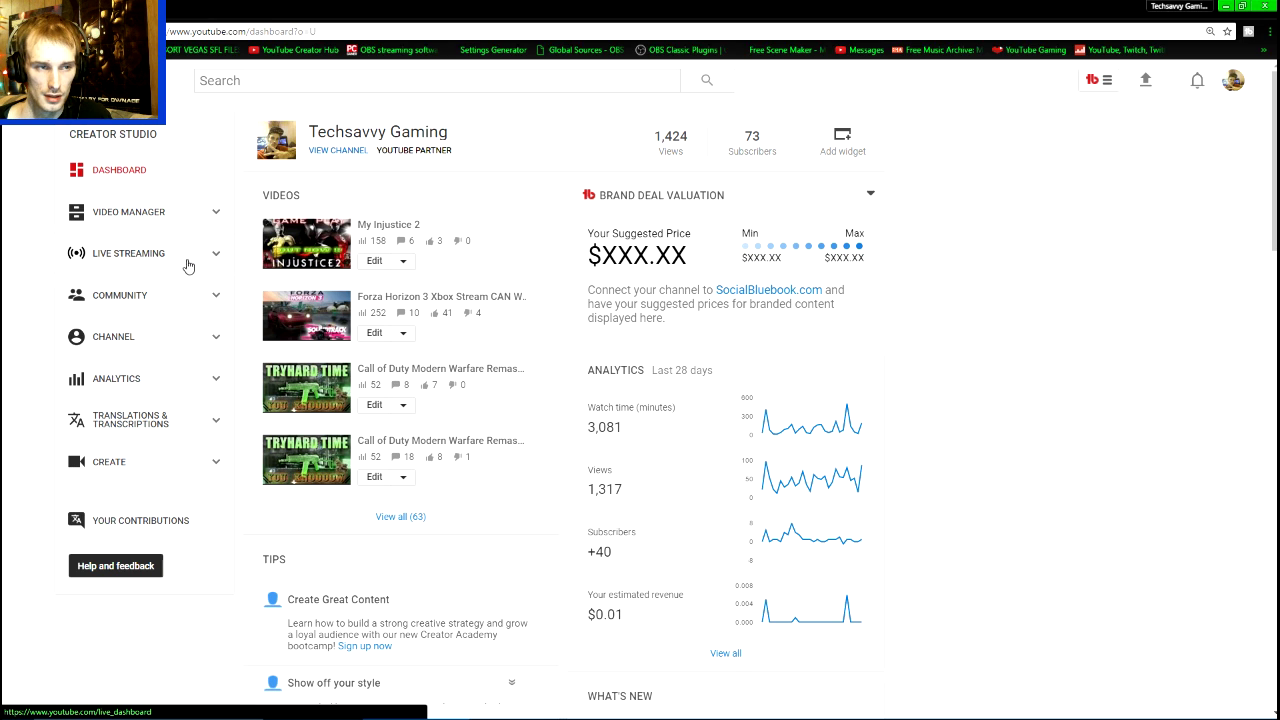
{"action": "left_click", "coordinate": [135, 258]}
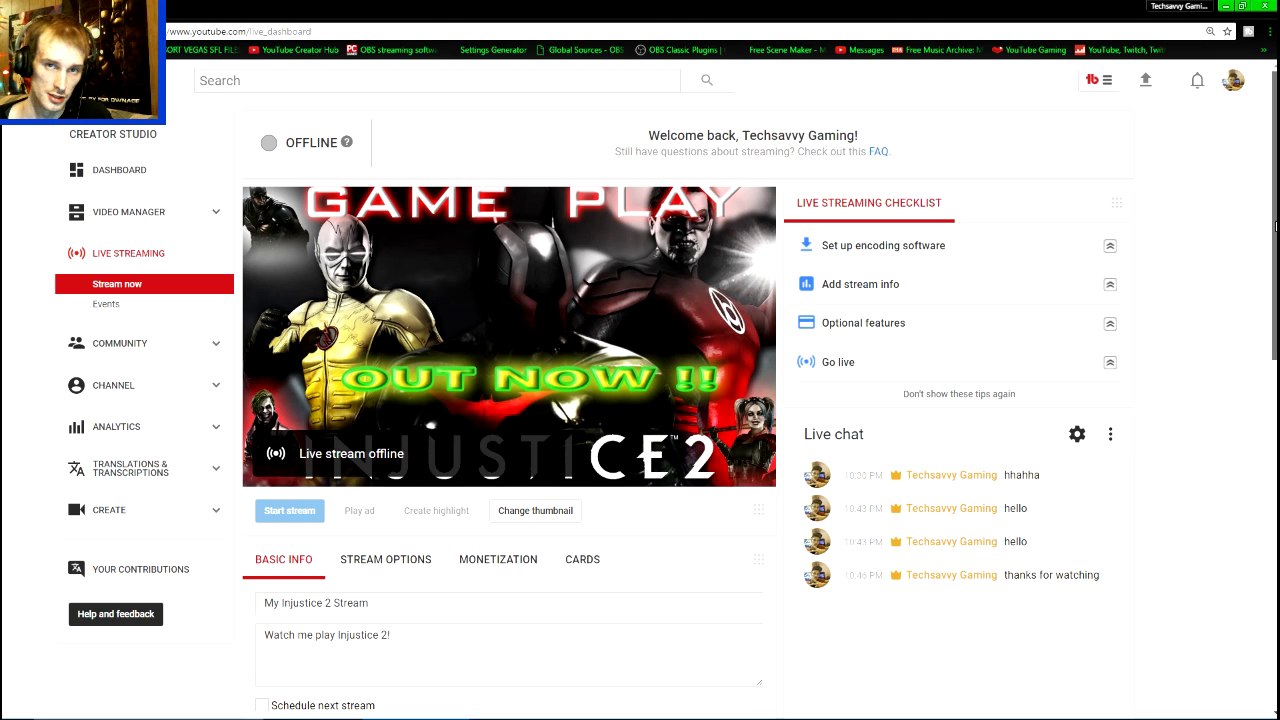
Step: Pop the live chat out into its own window from the chat options menu
{"action": "left_click_drag", "start_coordinate": [1270, 226], "coordinate": [1268, 287]}
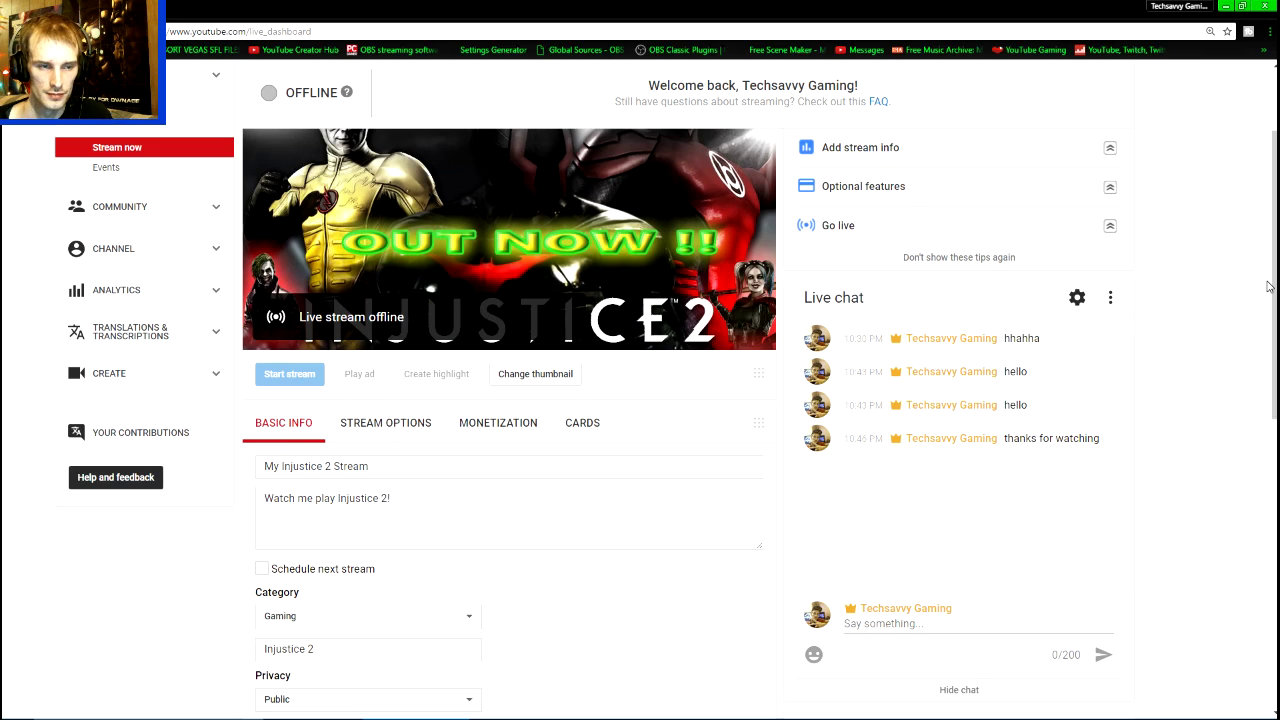
{"action": "left_click", "coordinate": [1110, 300]}
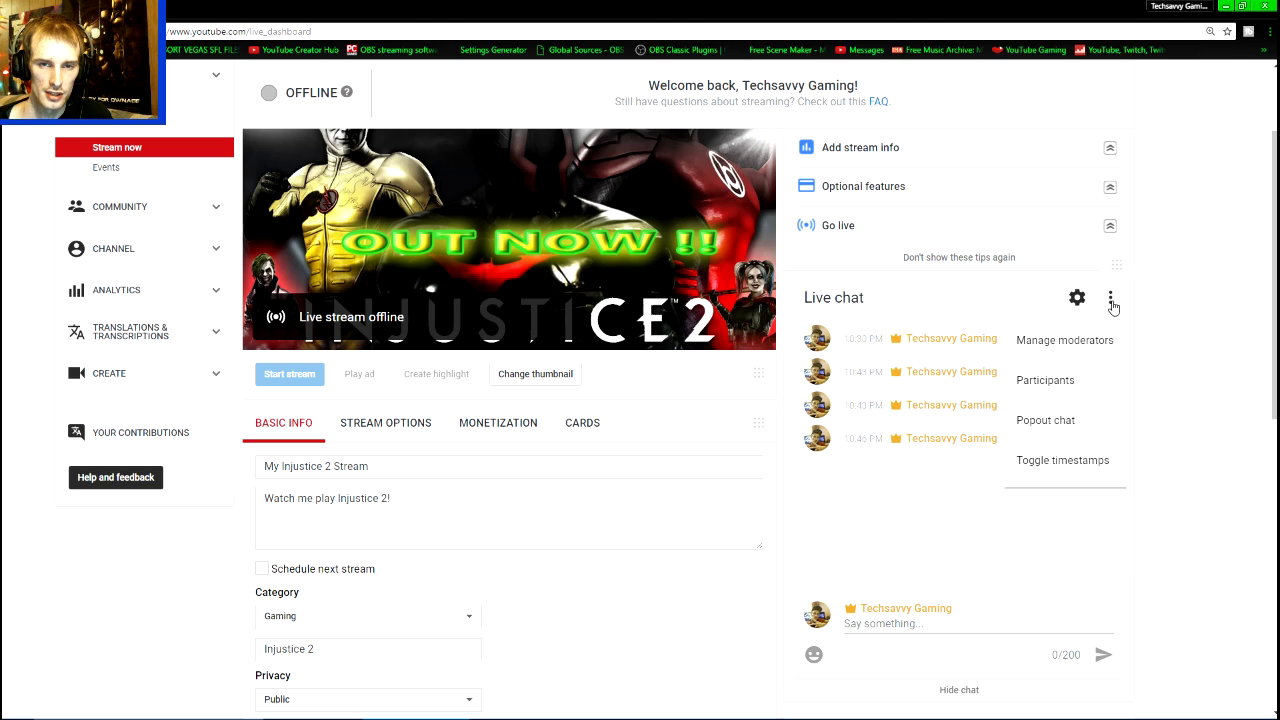
{"action": "left_click", "coordinate": [1071, 423]}
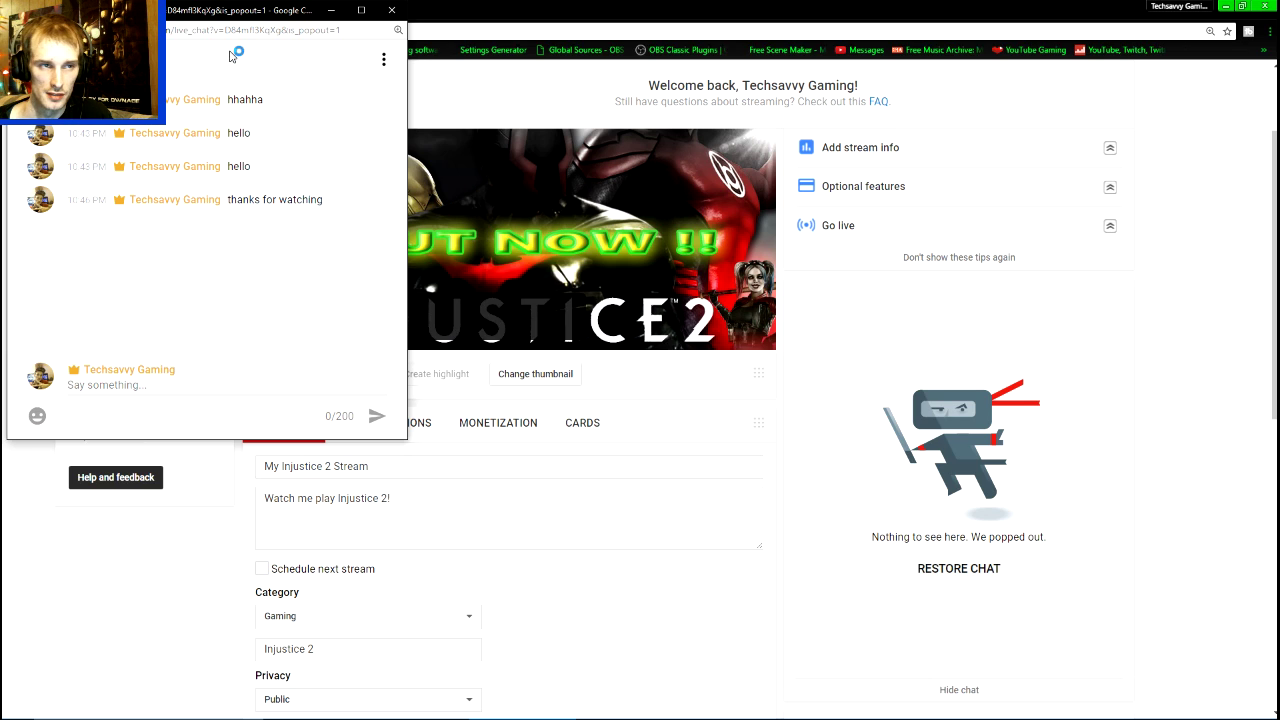
{"action": "left_click_drag", "start_coordinate": [221, 14], "coordinate": [352, 62]}
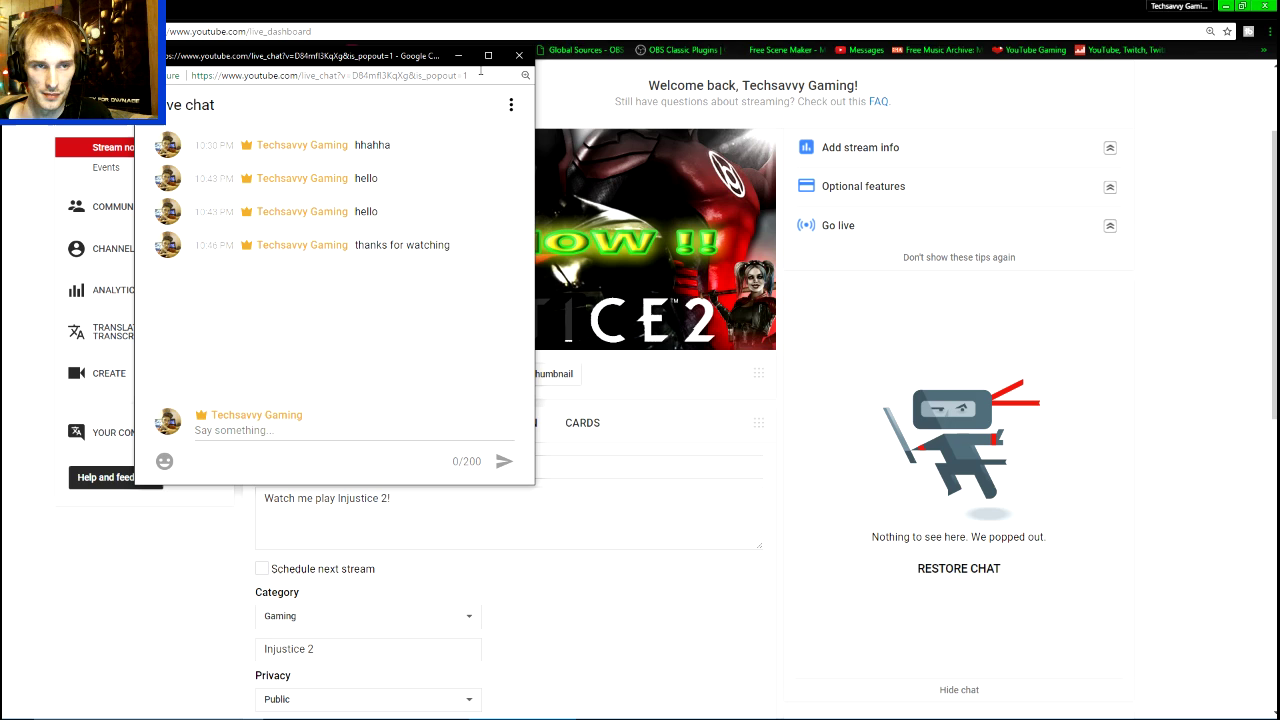
Step: Copy the pop-out chat window's web address
{"action": "left_click_drag", "start_coordinate": [480, 70], "coordinate": [178, 84]}
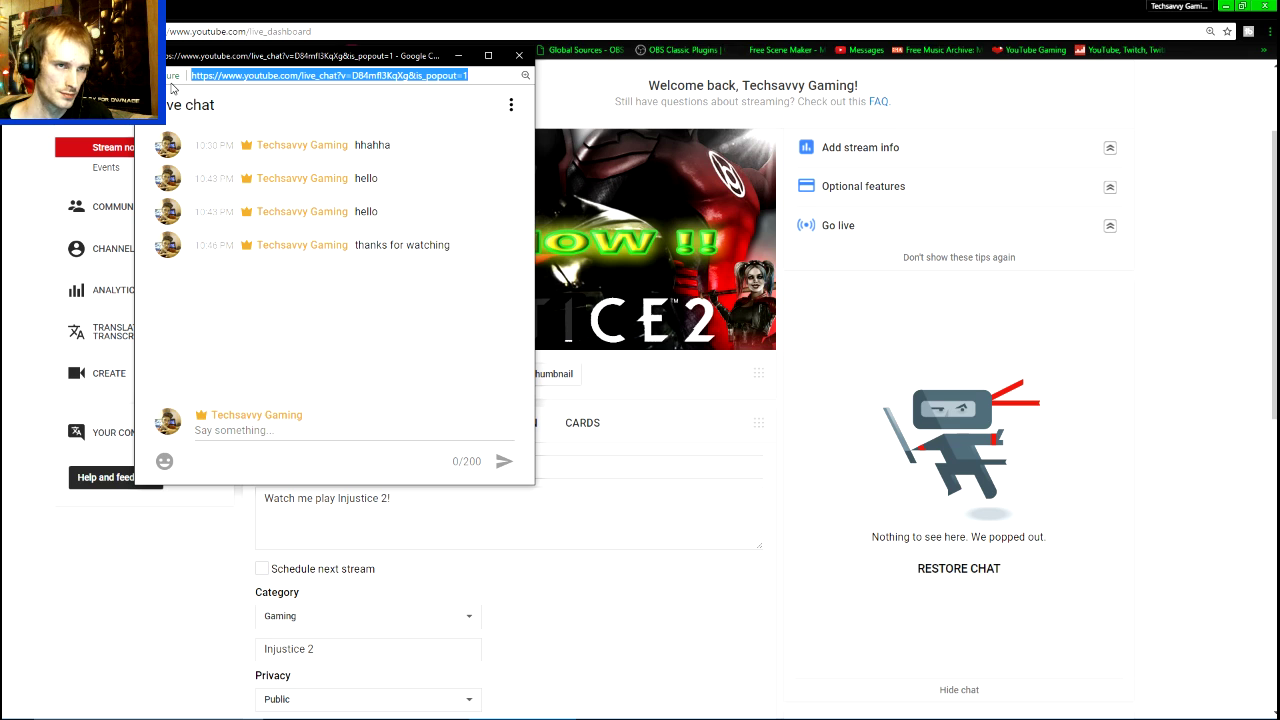
{"action": "left_click_drag", "start_coordinate": [224, 58], "coordinate": [566, 116]}
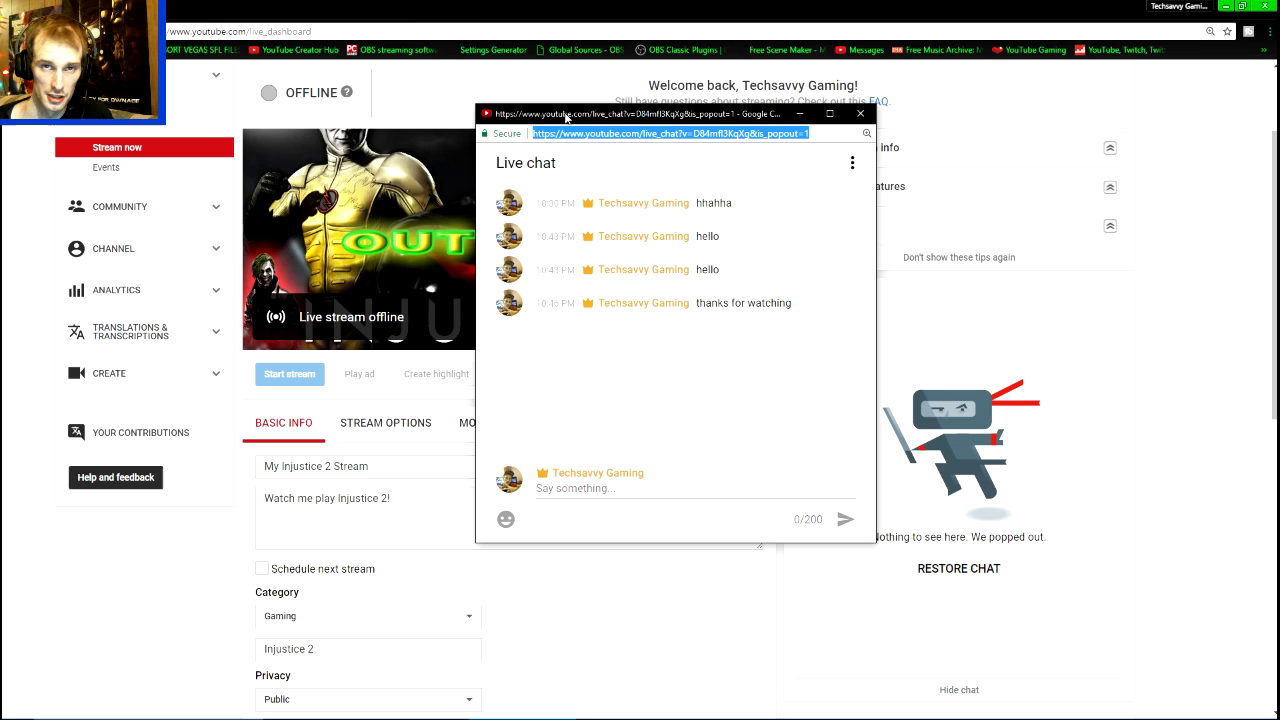
{"action": "right_click", "coordinate": [733, 133]}
{"action": "left_click", "coordinate": [755, 185]}
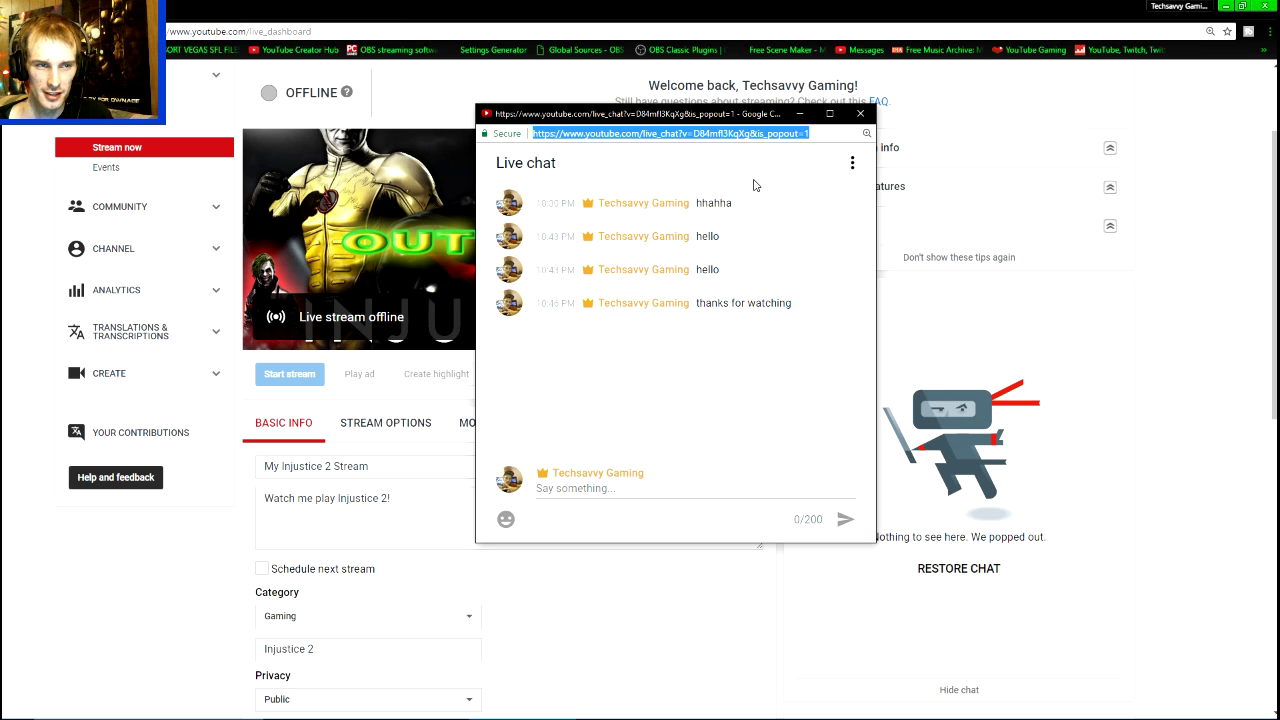
{"action": "left_click", "coordinate": [799, 113]}
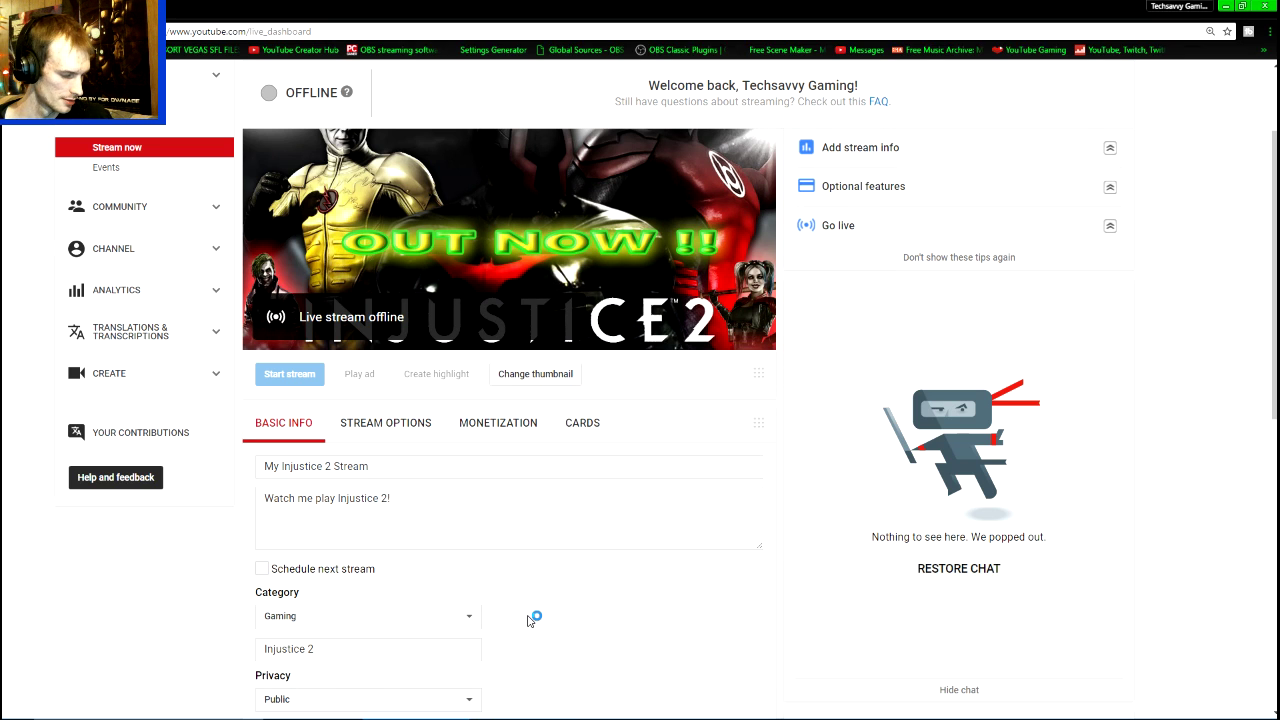
{"action": "key", "text": "alt+Tab"}
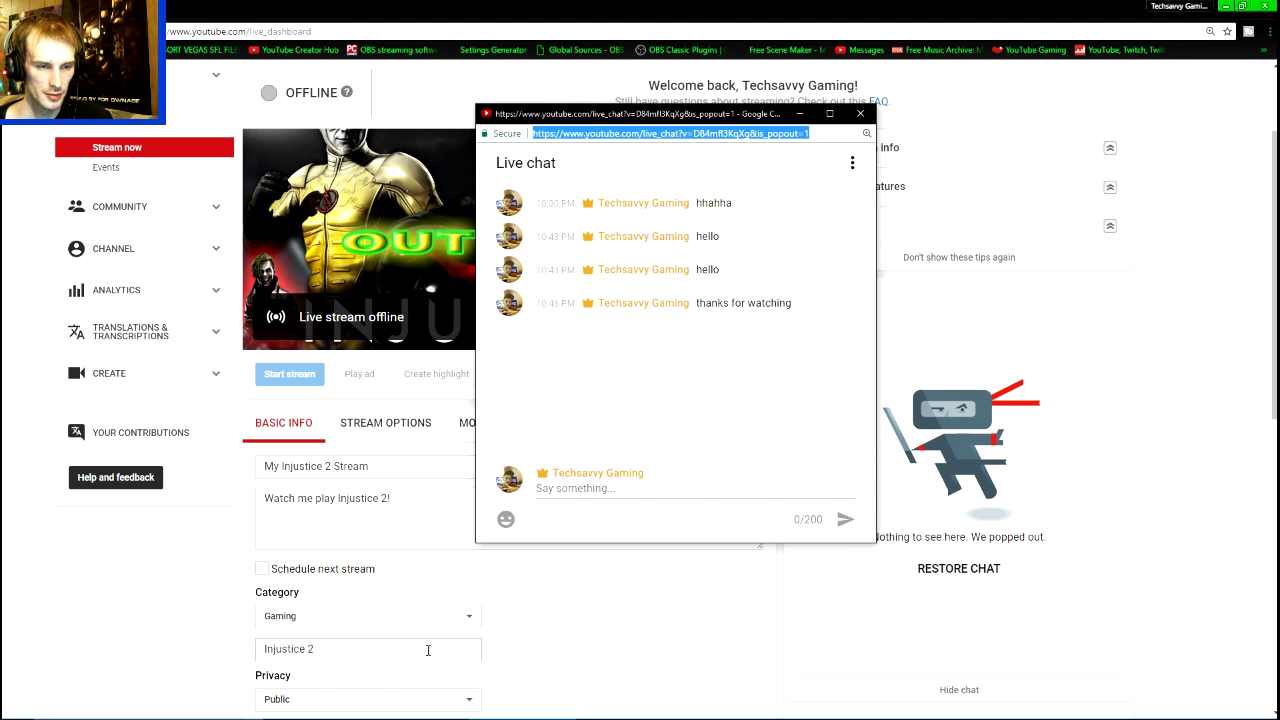
Step: Switch over to OBS Studio showing the xbox scene's sources
{"action": "mouse_move", "coordinate": [346, 718]}
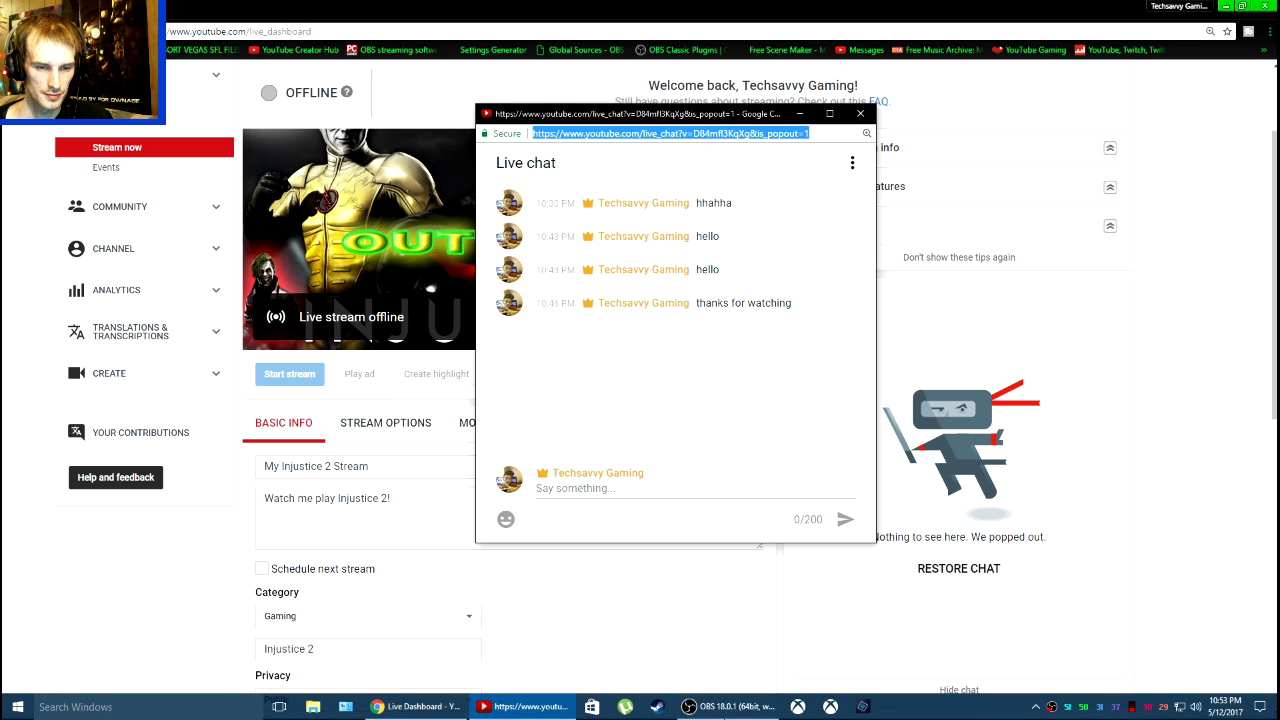
{"action": "left_click", "coordinate": [715, 717]}
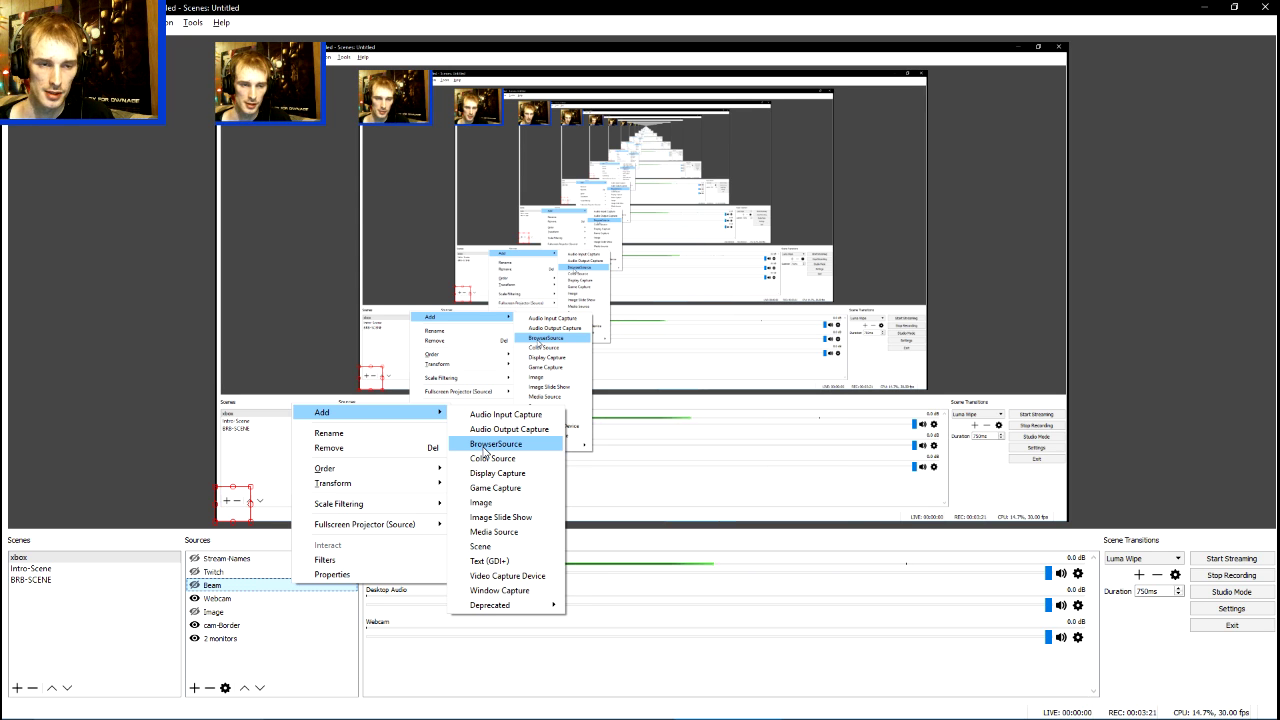
Step: Create a new BrowserSource named 'chat' in the xbox scene
{"action": "left_click", "coordinate": [484, 446]}
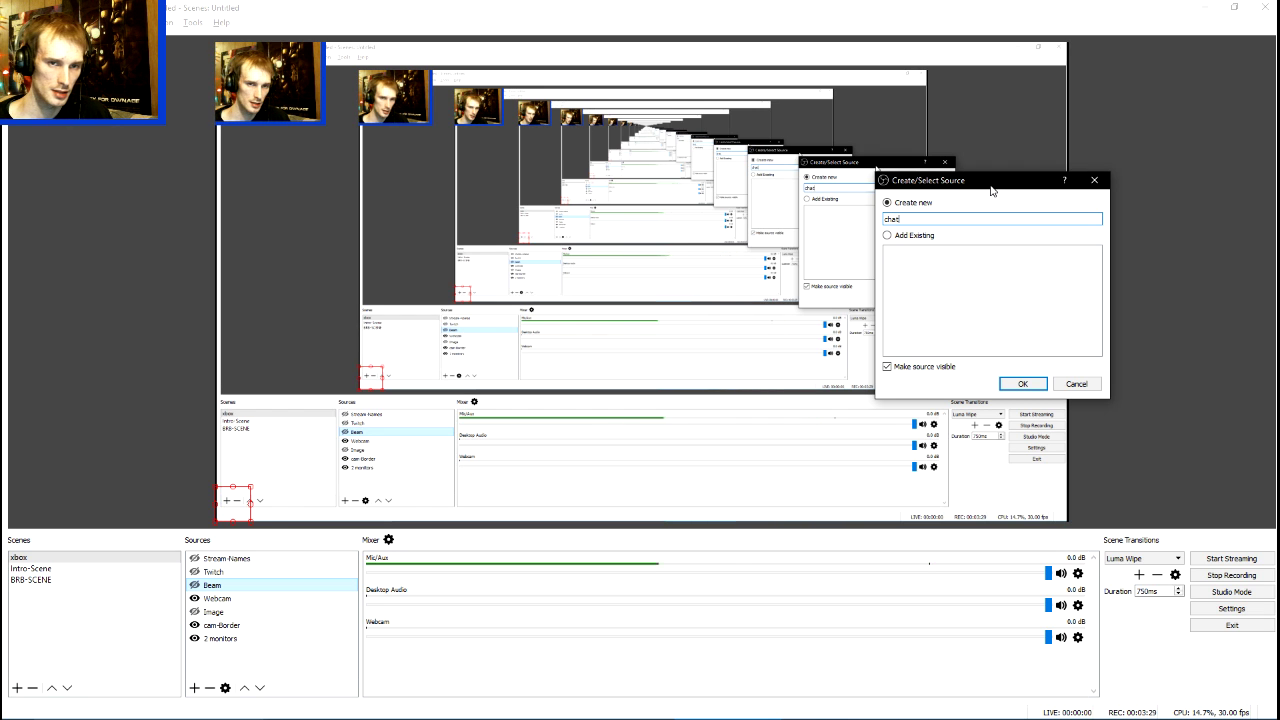
{"action": "key", "text": "Return"}
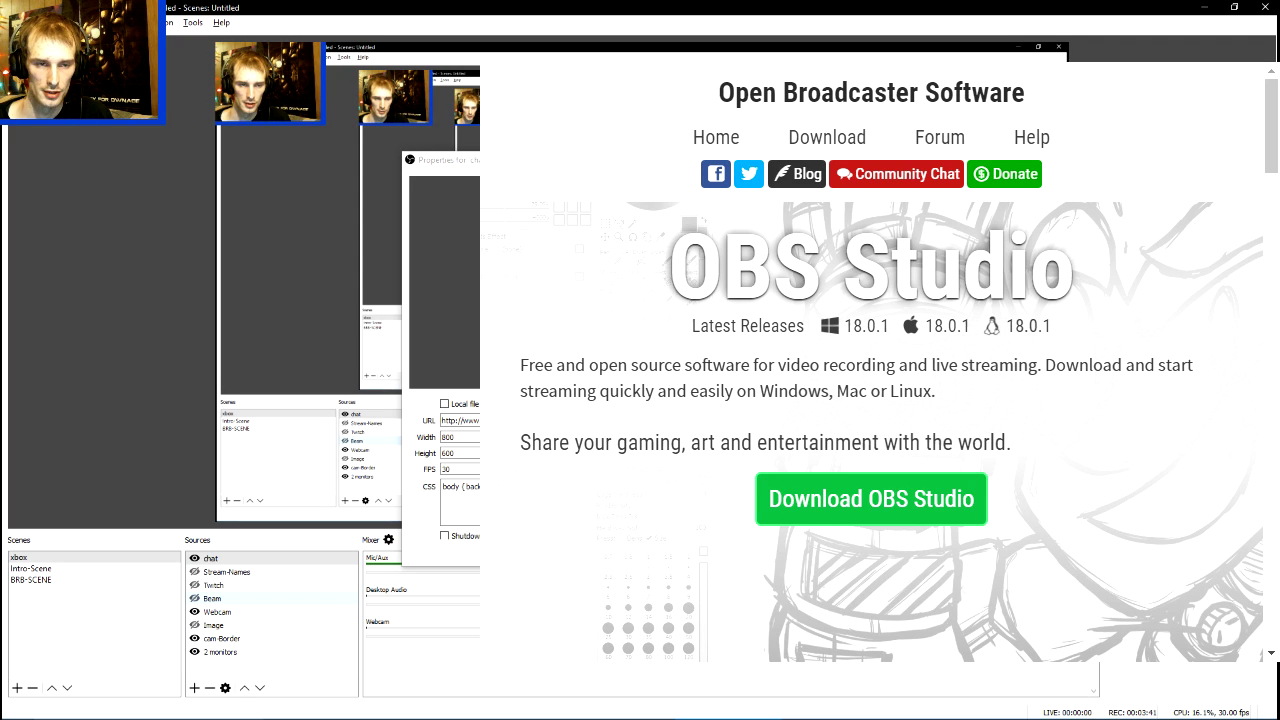
Step: Point the chat source at the copied chat URL and size it 300 × 450
{"action": "key", "text": "alt+Tab"}
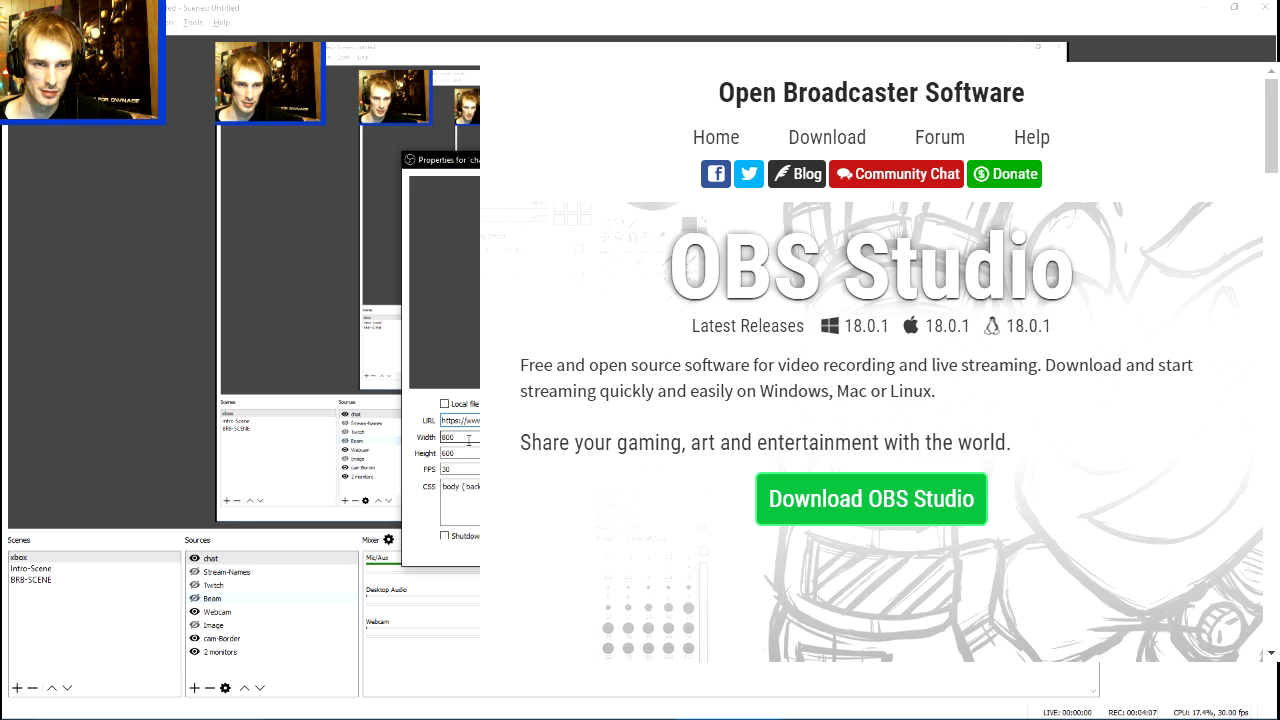
{"action": "left_click", "coordinate": [468, 440]}
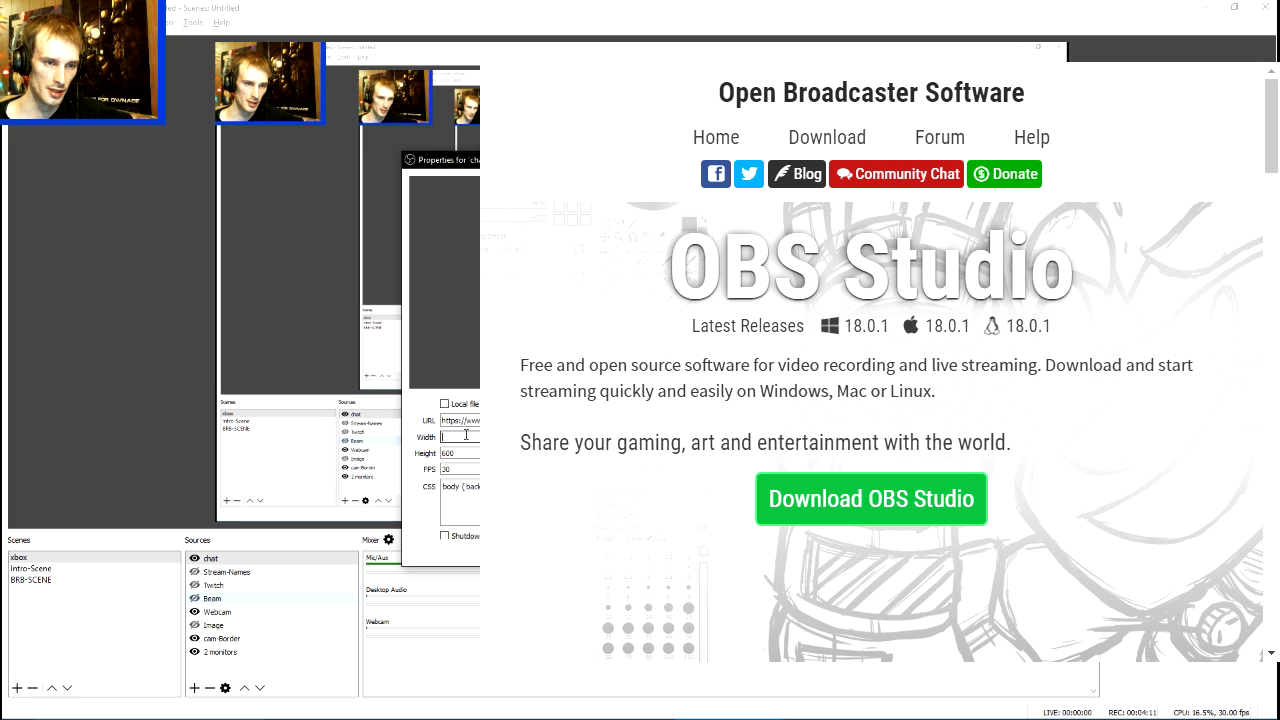
{"action": "type", "text": "8"}
{"action": "left_click", "coordinate": [467, 452]}
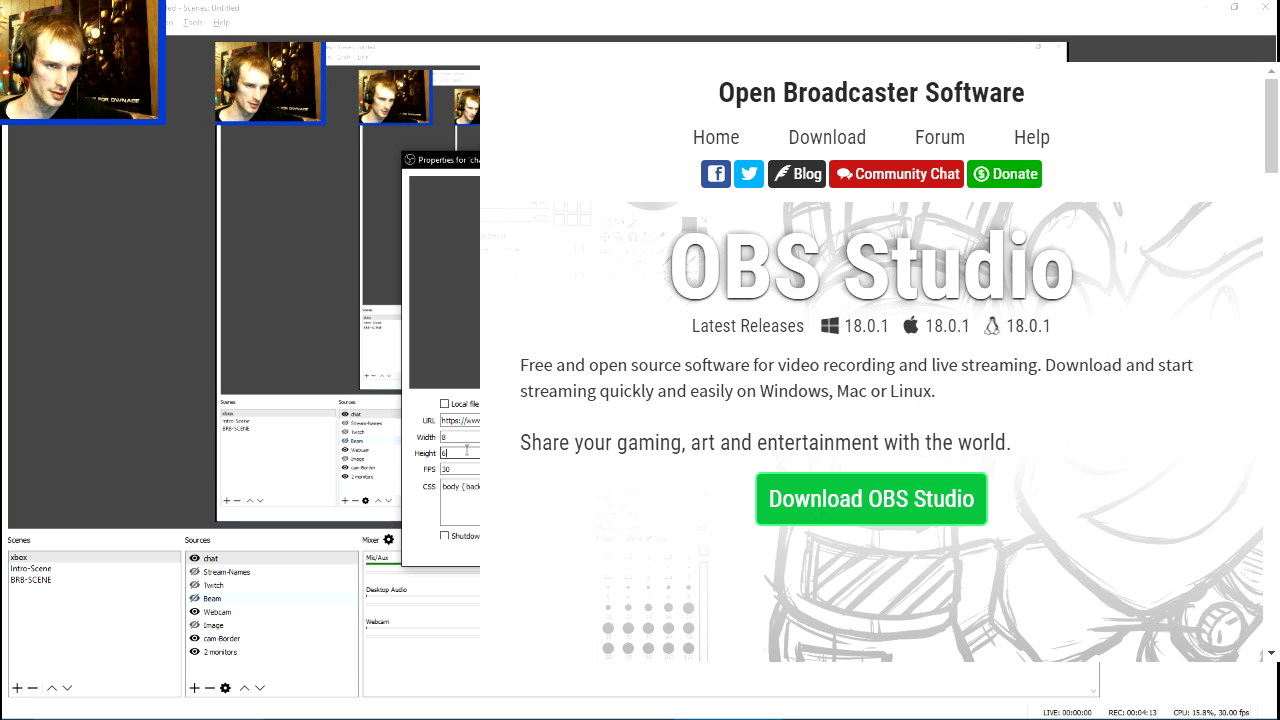
{"action": "type", "text": "6"}
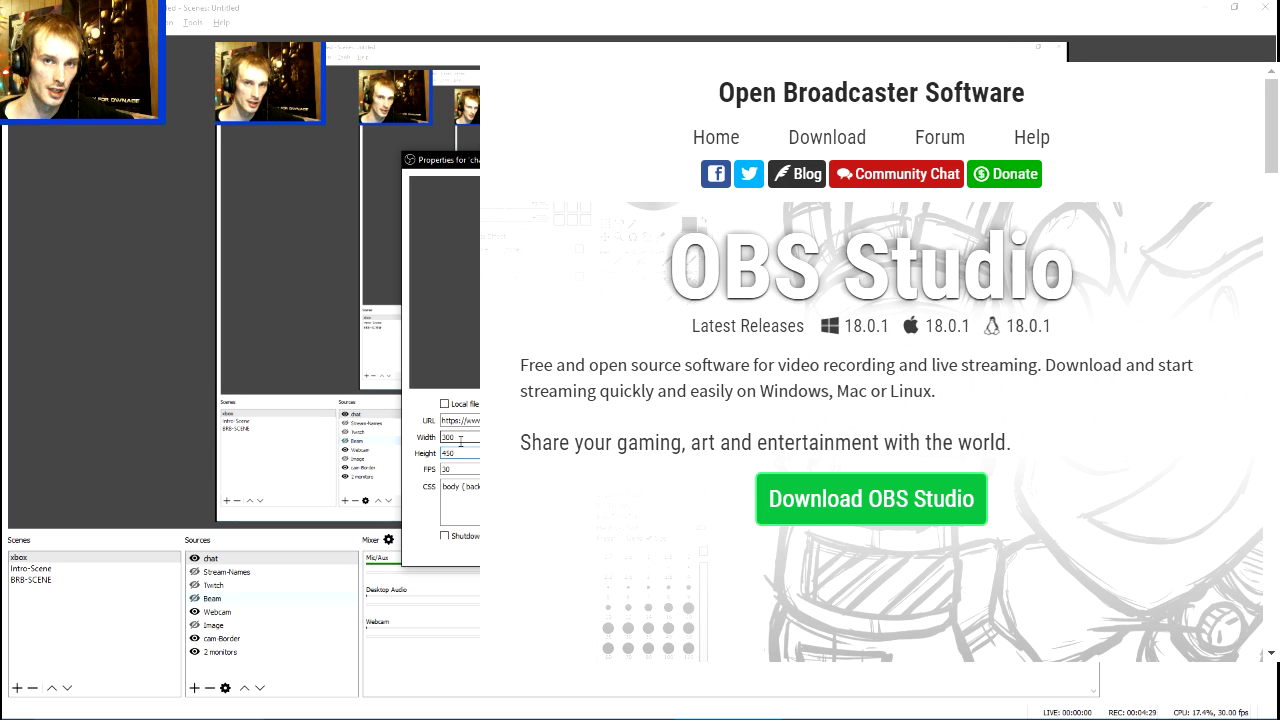
{"action": "left_click", "coordinate": [454, 473]}
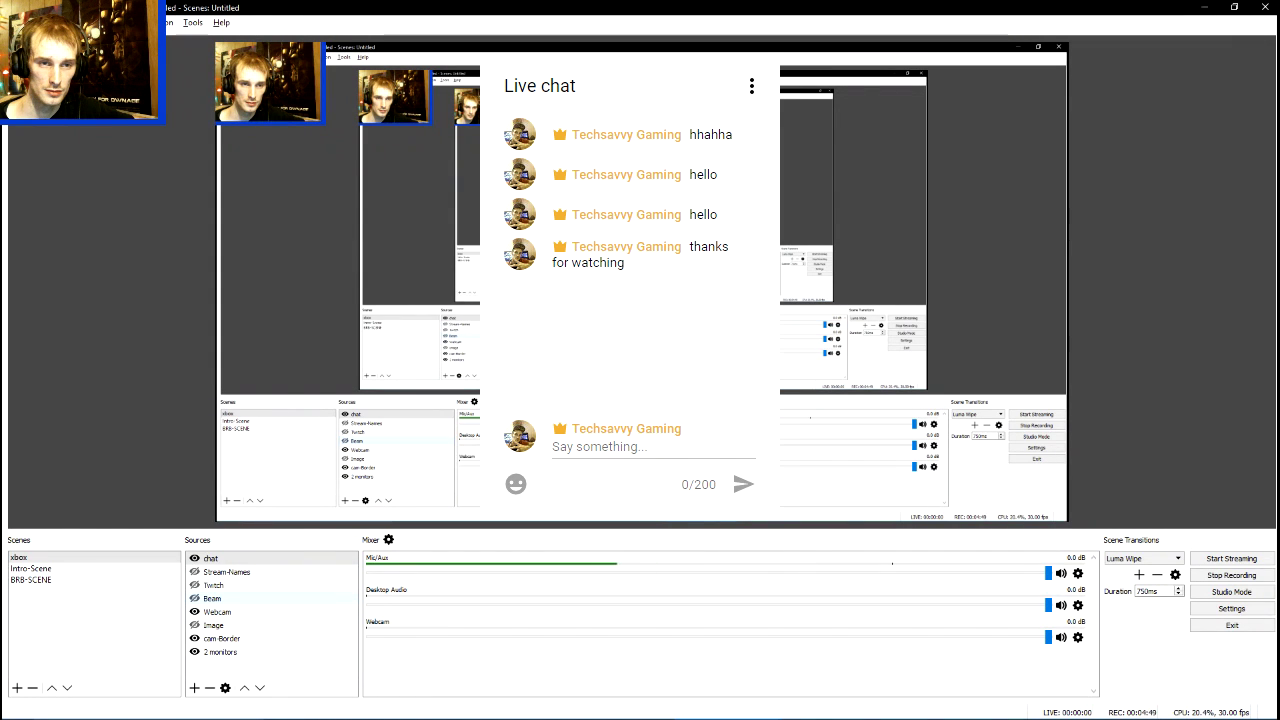
Step: Drag the live chat overlay over to the right edge of the preview
{"action": "left_click_drag", "start_coordinate": [640, 350], "coordinate": [926, 432]}
{"action": "left_click_drag", "start_coordinate": [738, 298], "coordinate": [952, 357]}
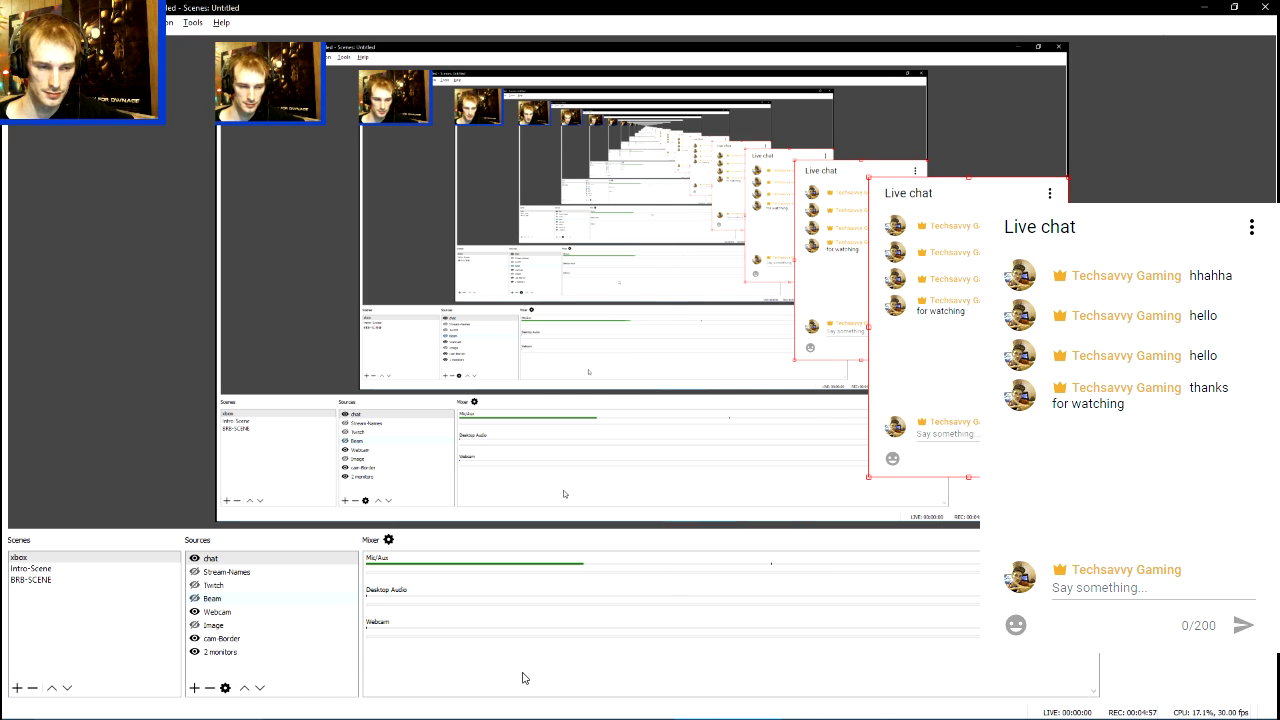
Step: Send a 'hello' message in the pop-out live chat
{"action": "mouse_move", "coordinate": [522, 714]}
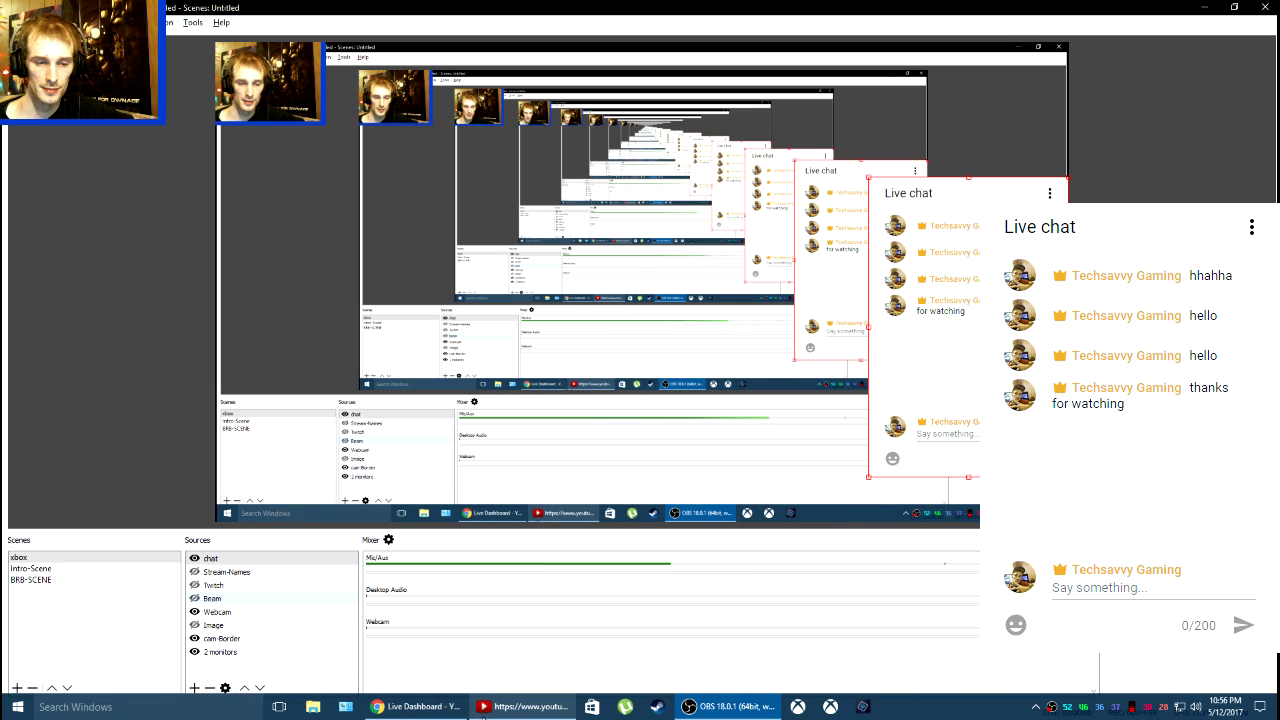
{"action": "left_click", "coordinate": [522, 706]}
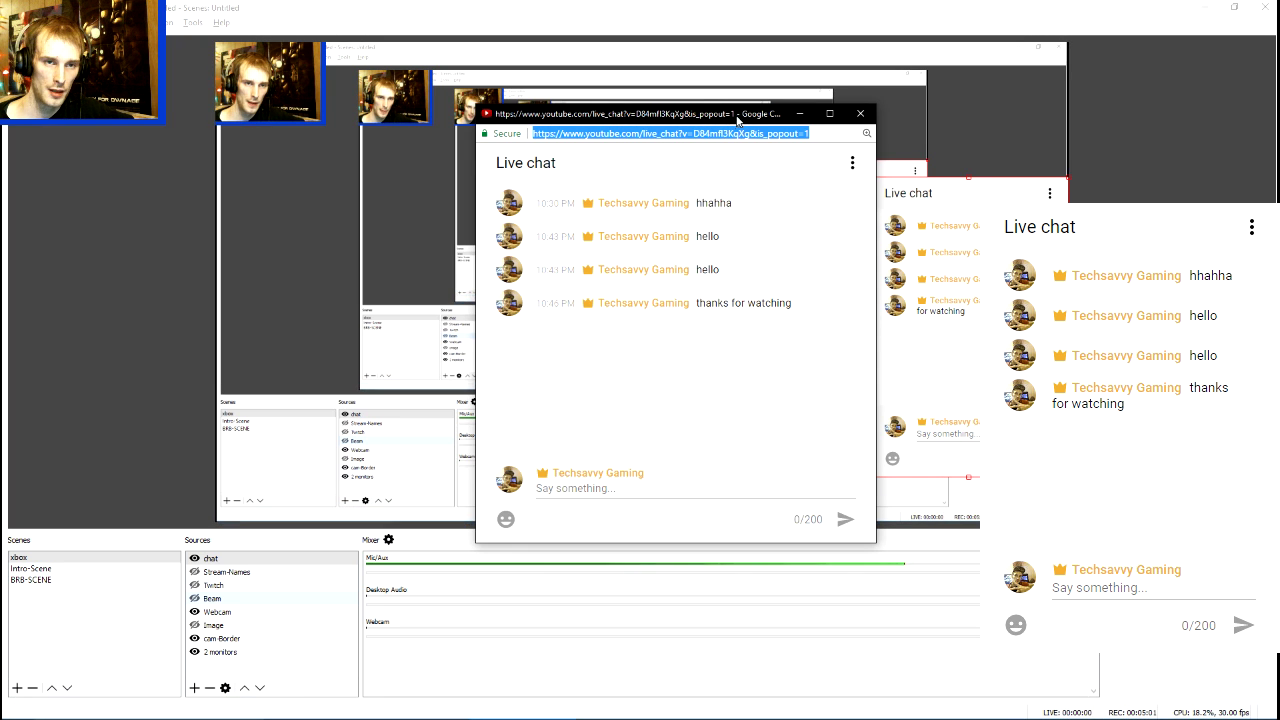
{"action": "left_click_drag", "start_coordinate": [738, 118], "coordinate": [307, 232]}
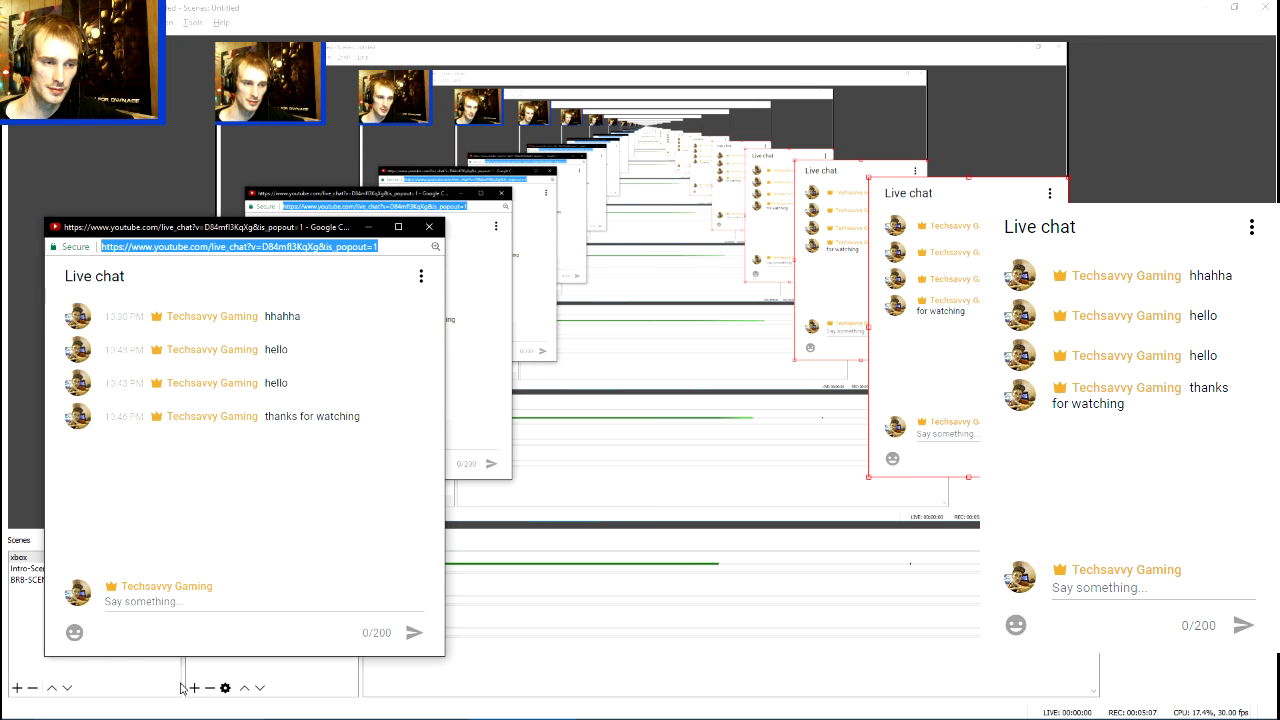
{"action": "mouse_move", "coordinate": [181, 716]}
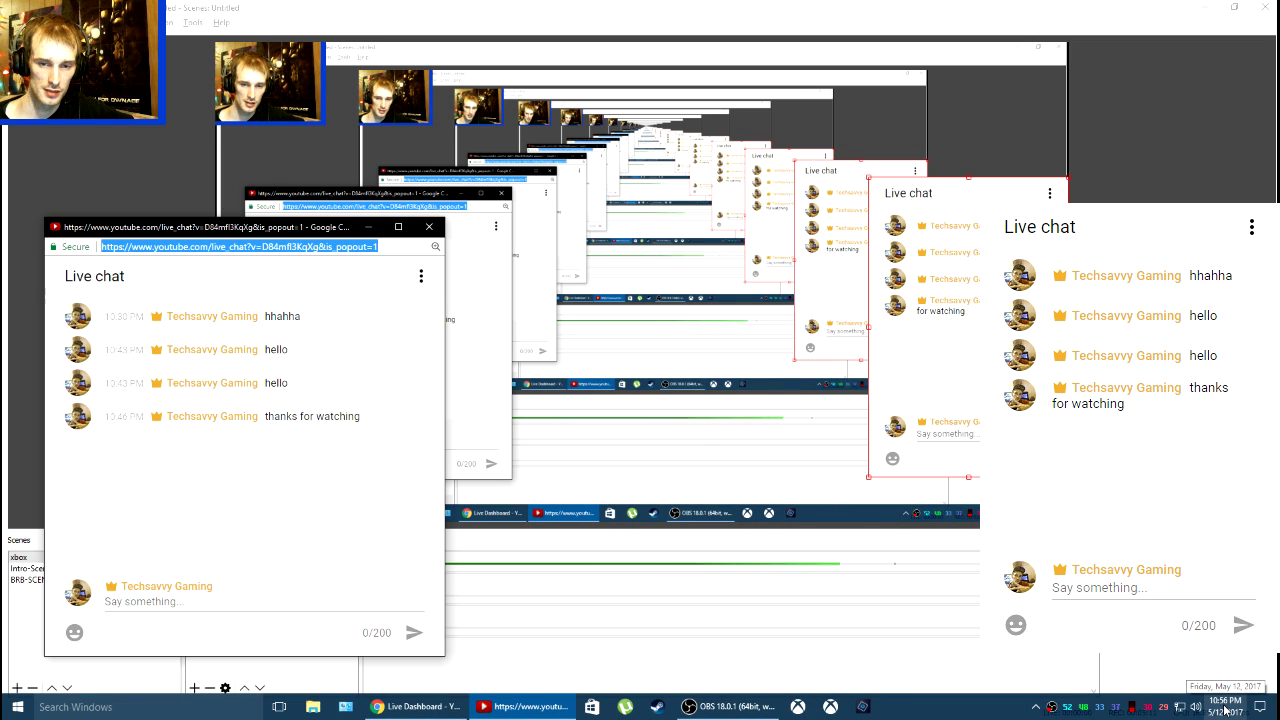
{"action": "left_click", "coordinate": [174, 601]}
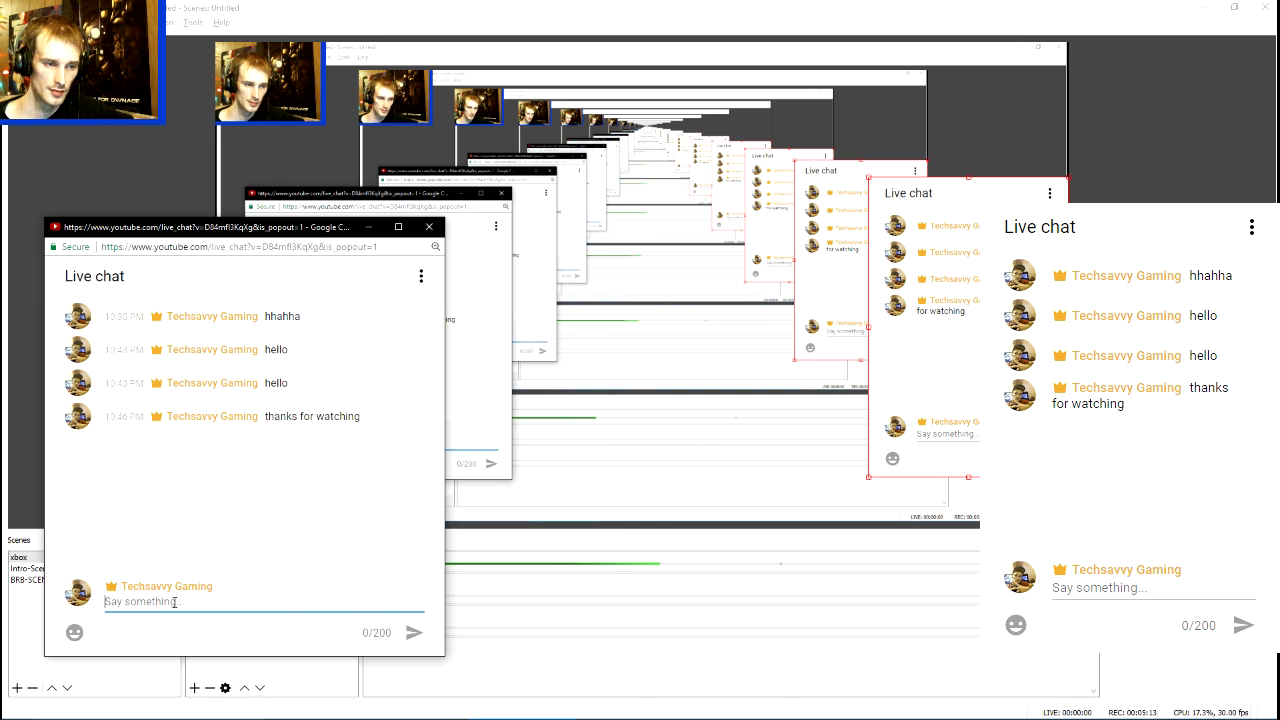
{"action": "type", "text": "h"}
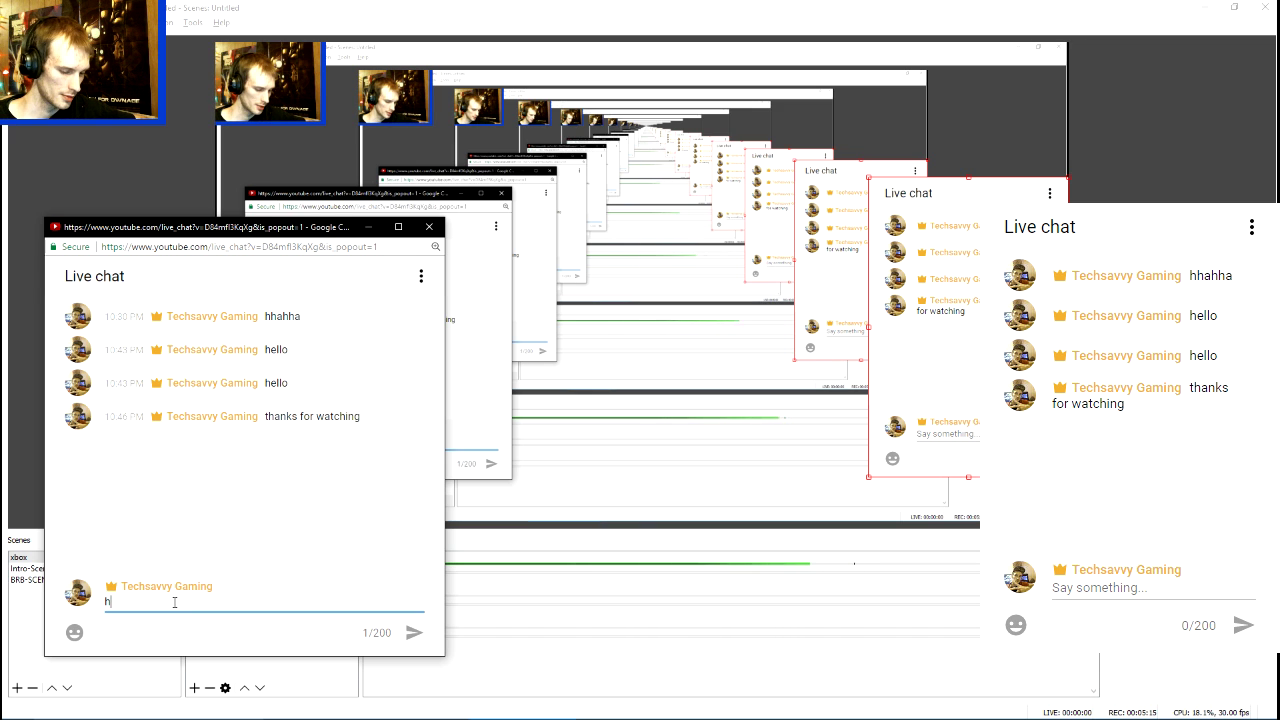
{"action": "type", "text": "ello"}
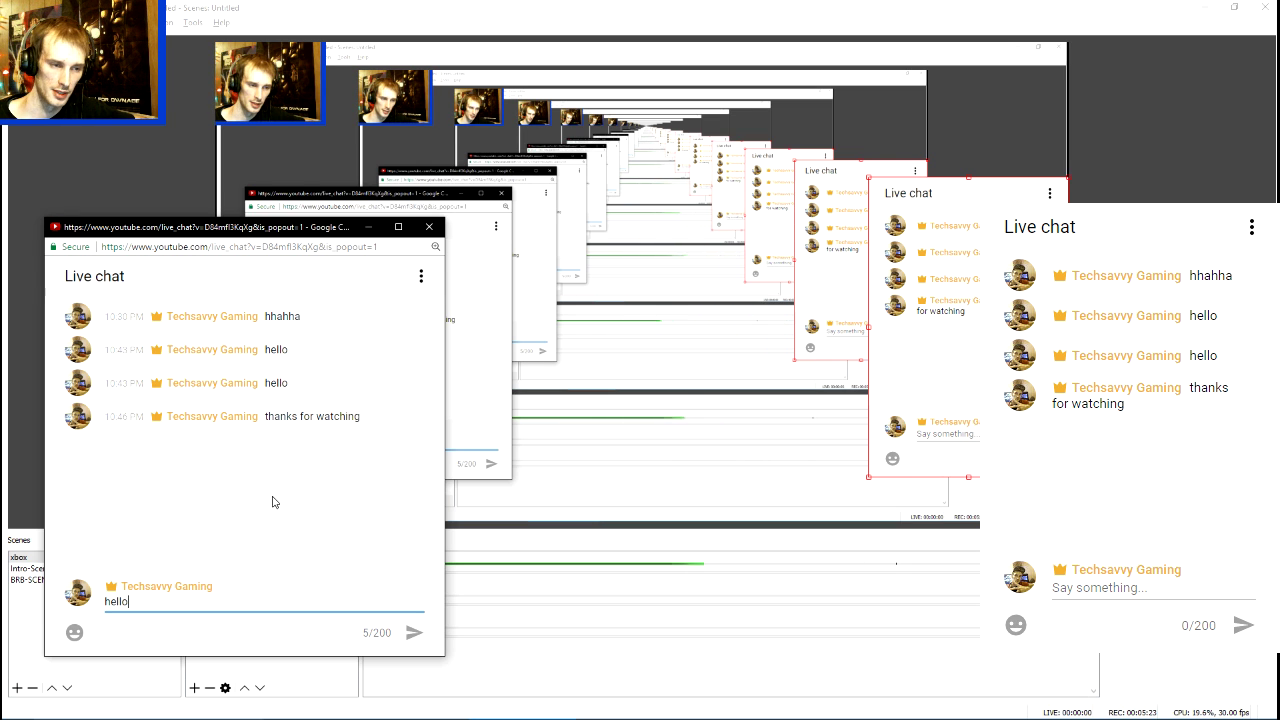
{"action": "key", "text": "Return"}
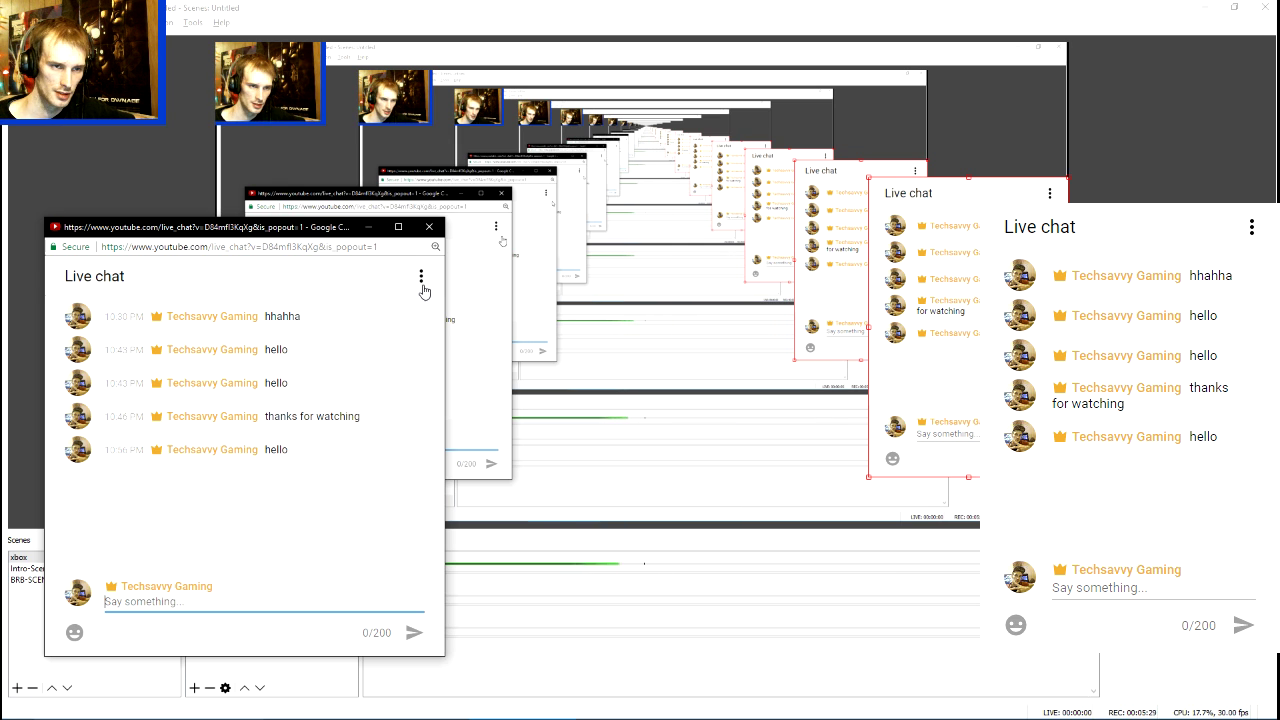
Step: Hide chat timestamps, send another 'hello', and minimize the chat popup
{"action": "left_click", "coordinate": [421, 276]}
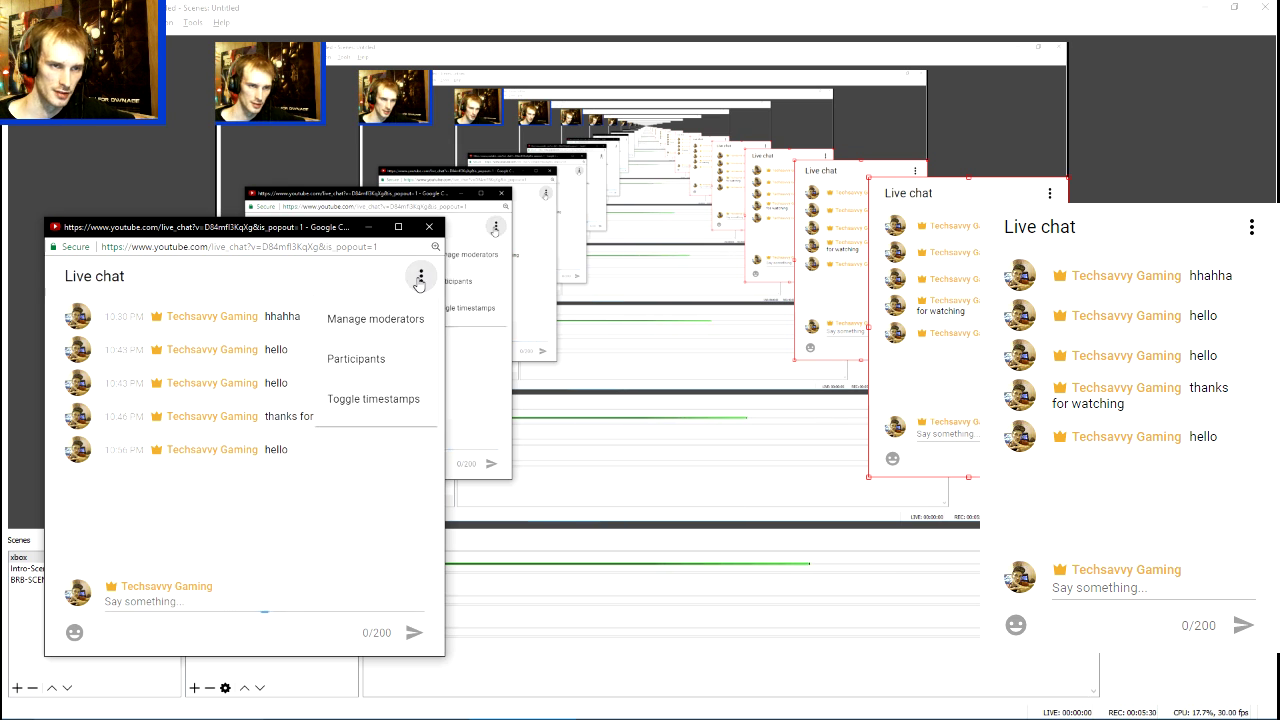
{"action": "left_click", "coordinate": [398, 399]}
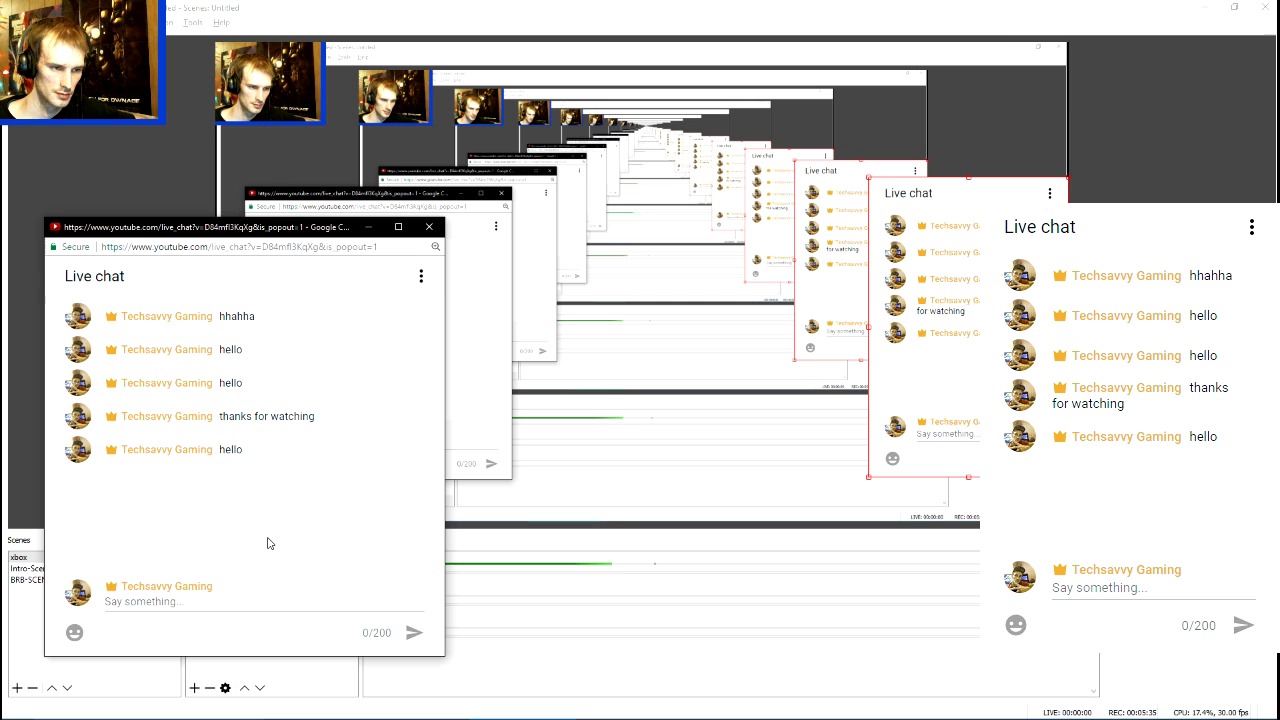
{"action": "left_click", "coordinate": [264, 600]}
{"action": "type", "text": "hel"}
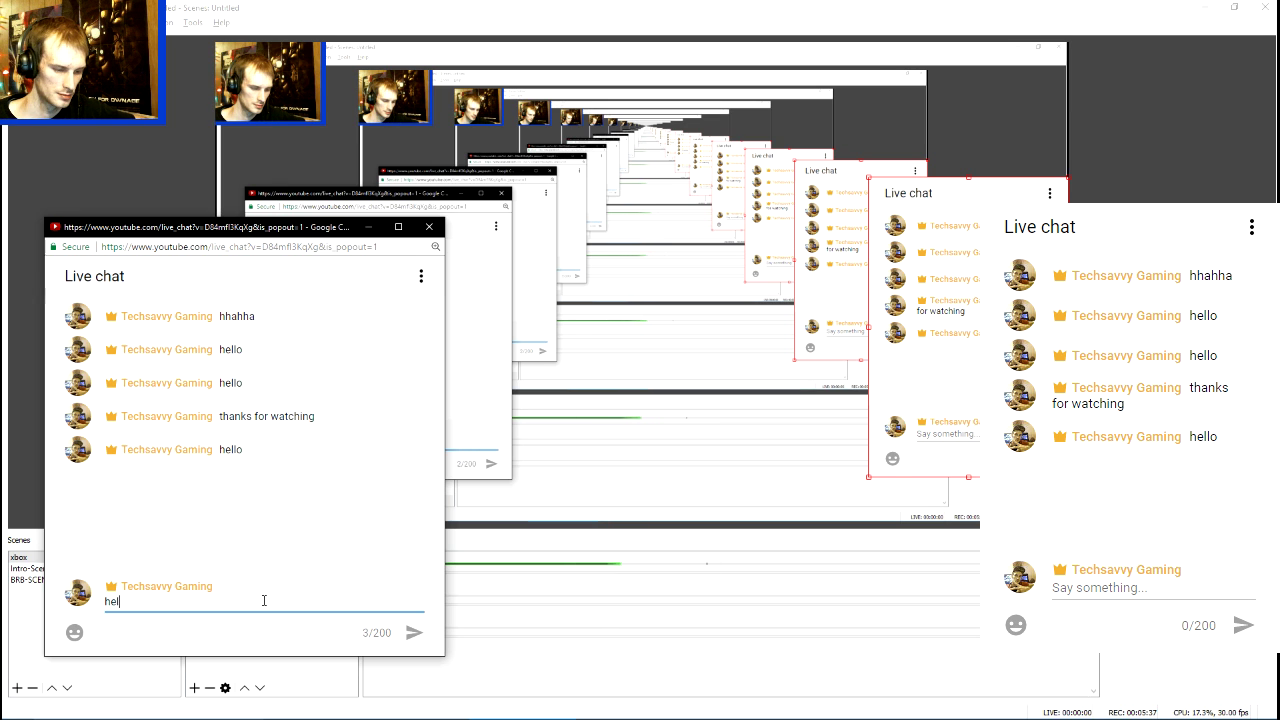
{"action": "type", "text": "lo"}
{"action": "key", "text": "Return"}
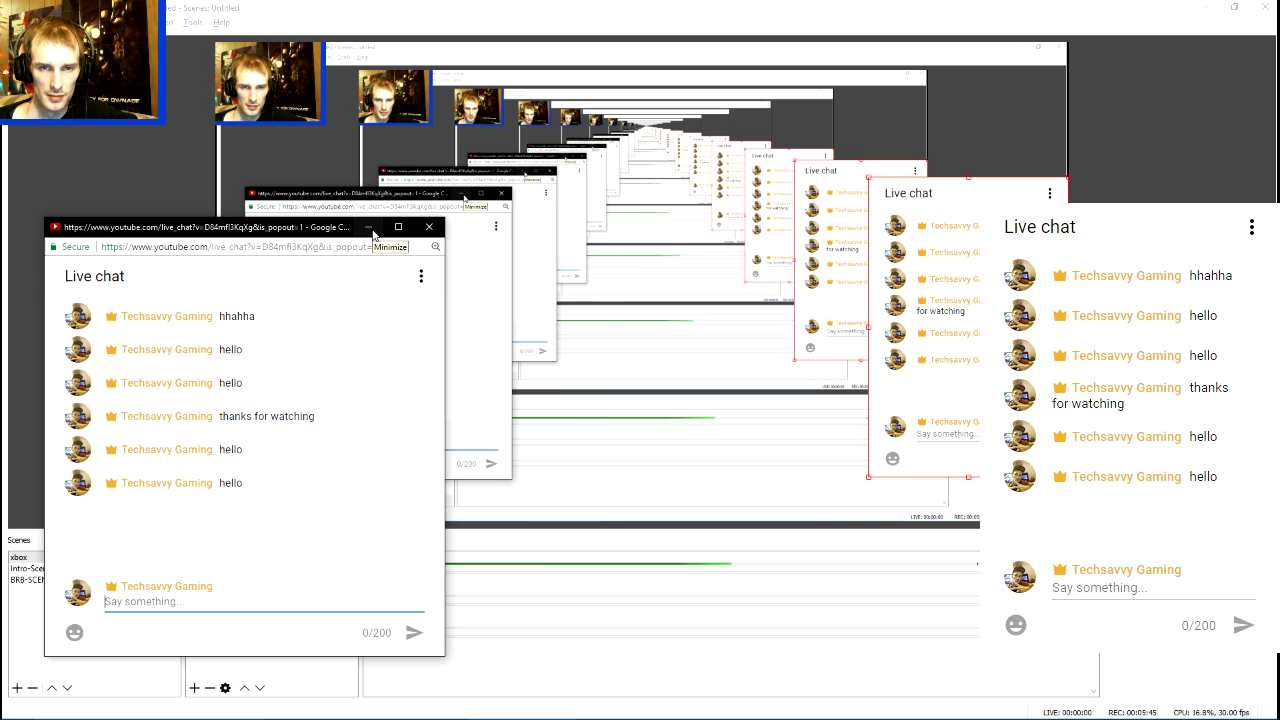
{"action": "left_click", "coordinate": [370, 228]}
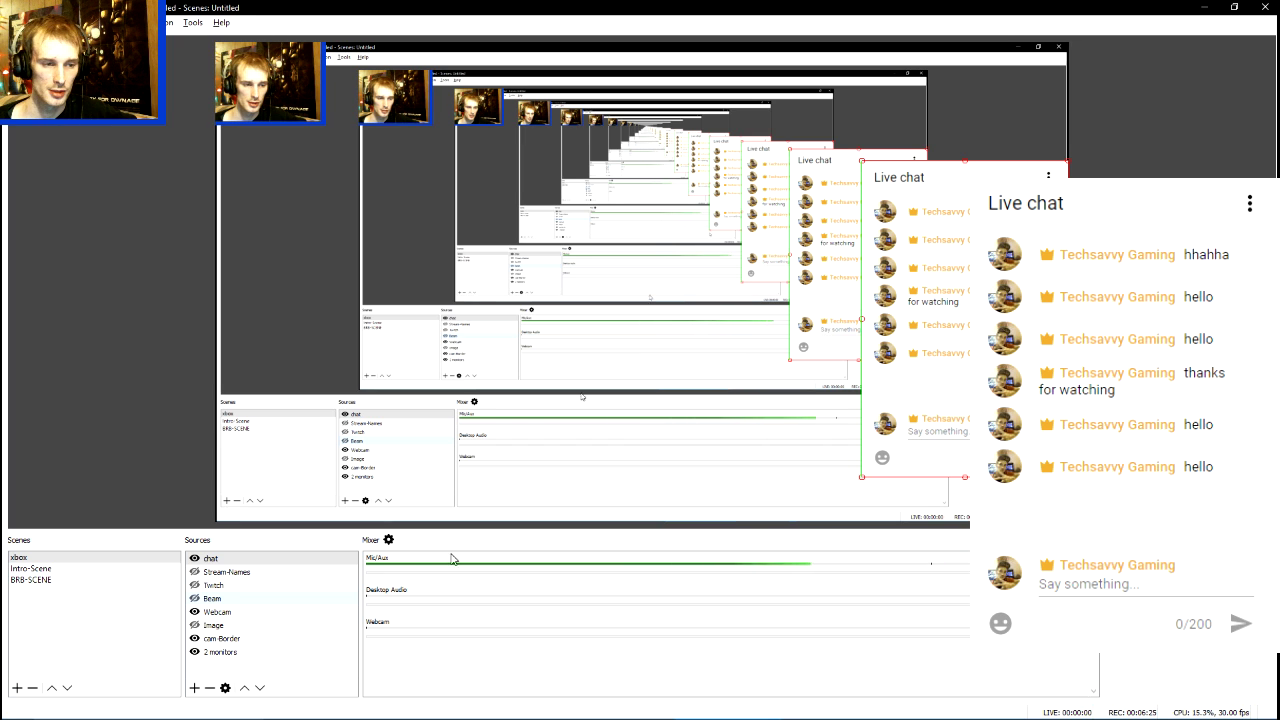
Step: Review the chat source's properties and close them without changes
{"action": "double_click", "coordinate": [236, 561]}
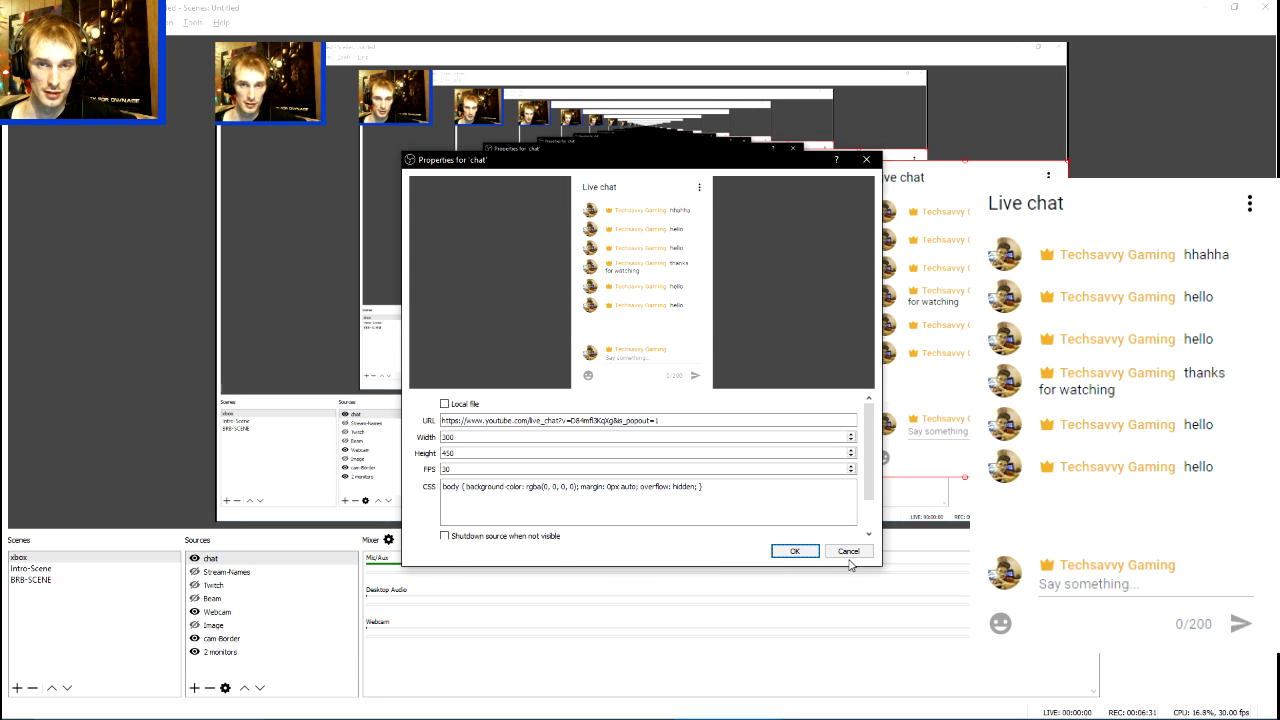
{"action": "left_click", "coordinate": [805, 554]}
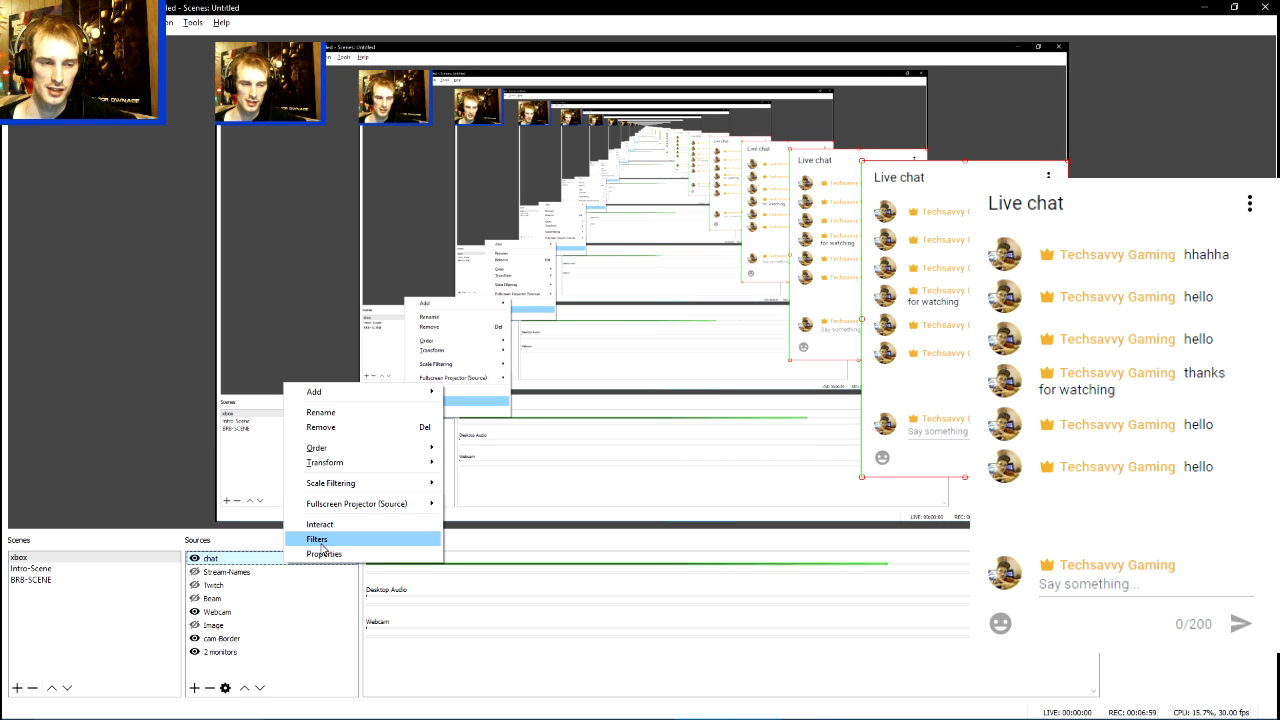
Step: Add a Color Correction effect filter, keeping its default name, to the chat source
{"action": "left_click", "coordinate": [318, 540]}
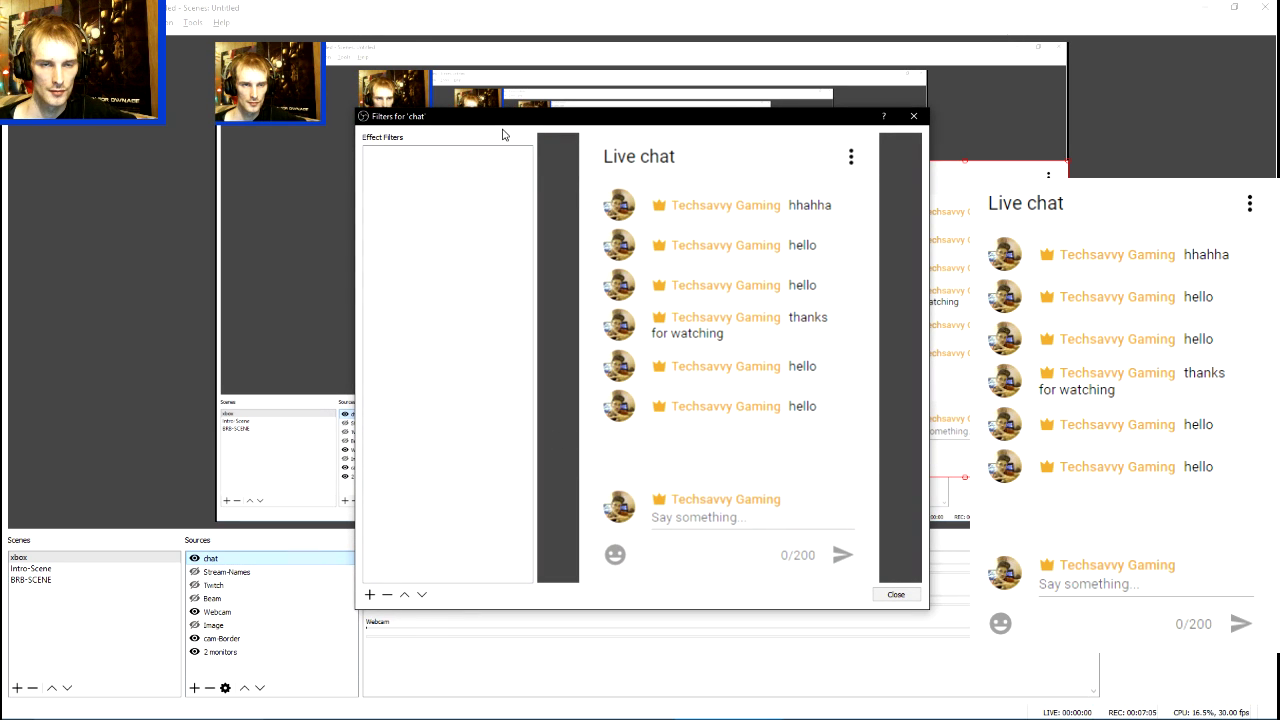
{"action": "left_click_drag", "start_coordinate": [687, 116], "coordinate": [891, 61]}
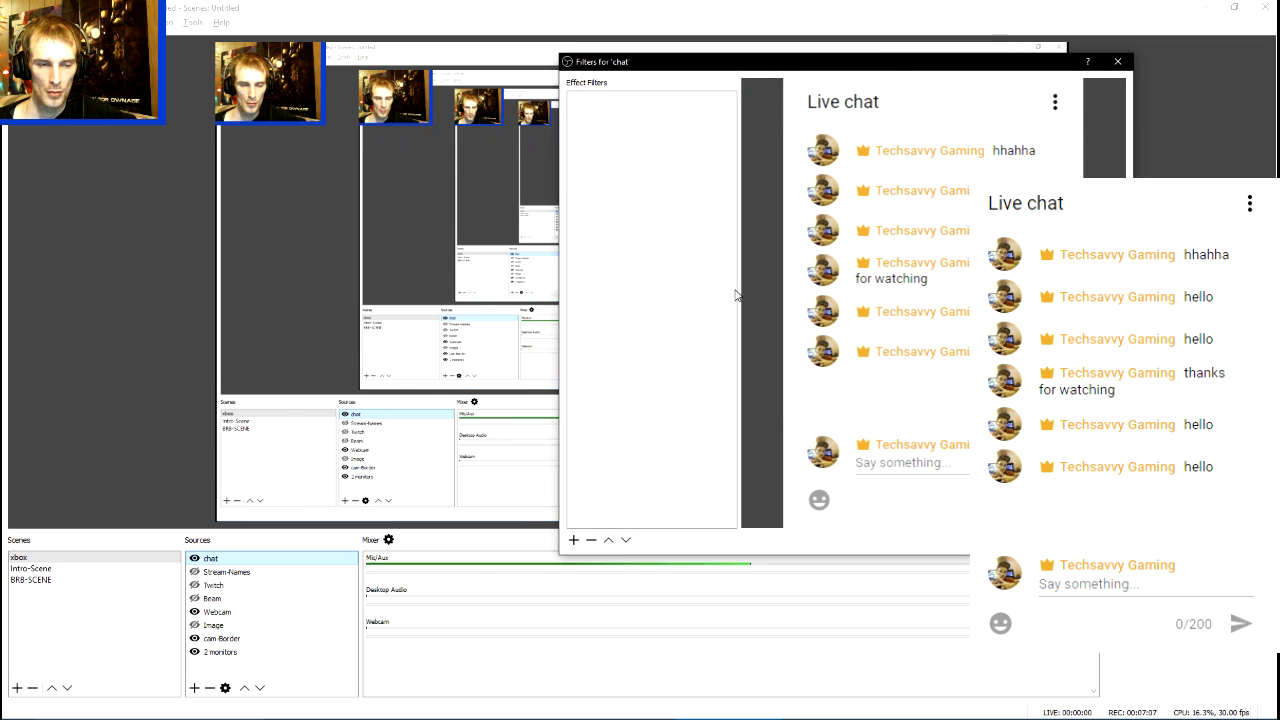
{"action": "left_click", "coordinate": [573, 541]}
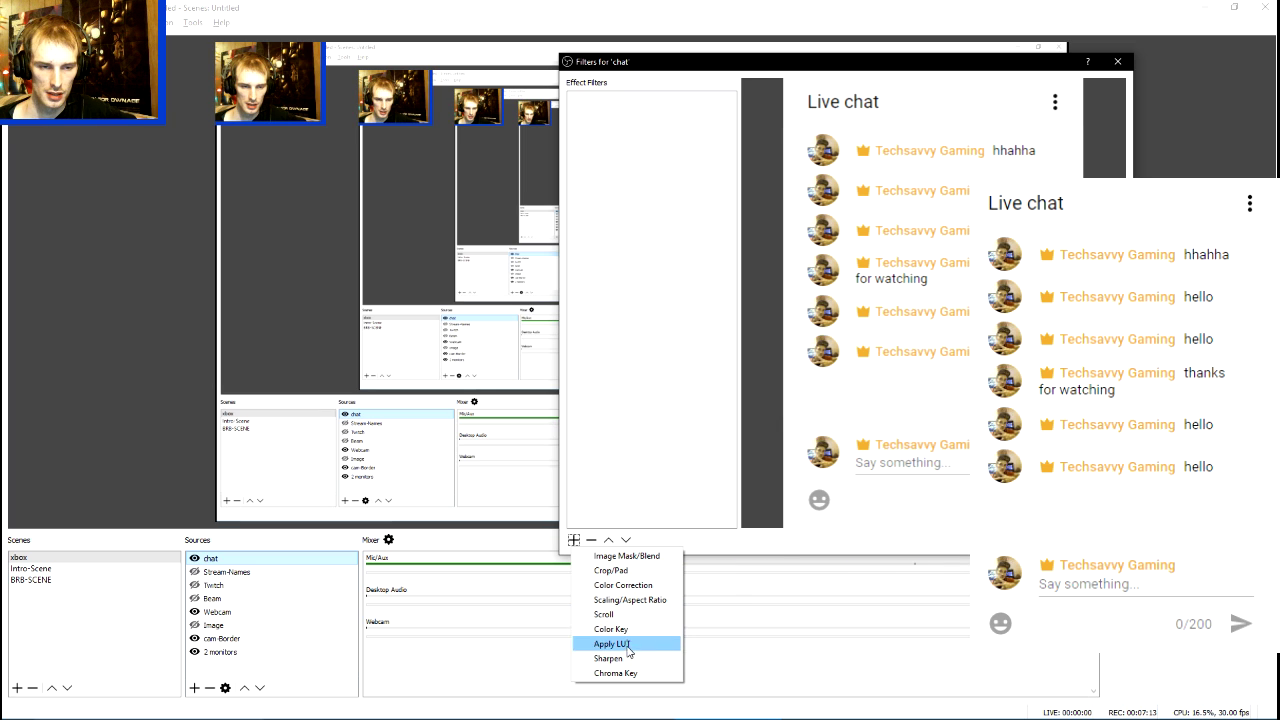
{"action": "left_click", "coordinate": [623, 586]}
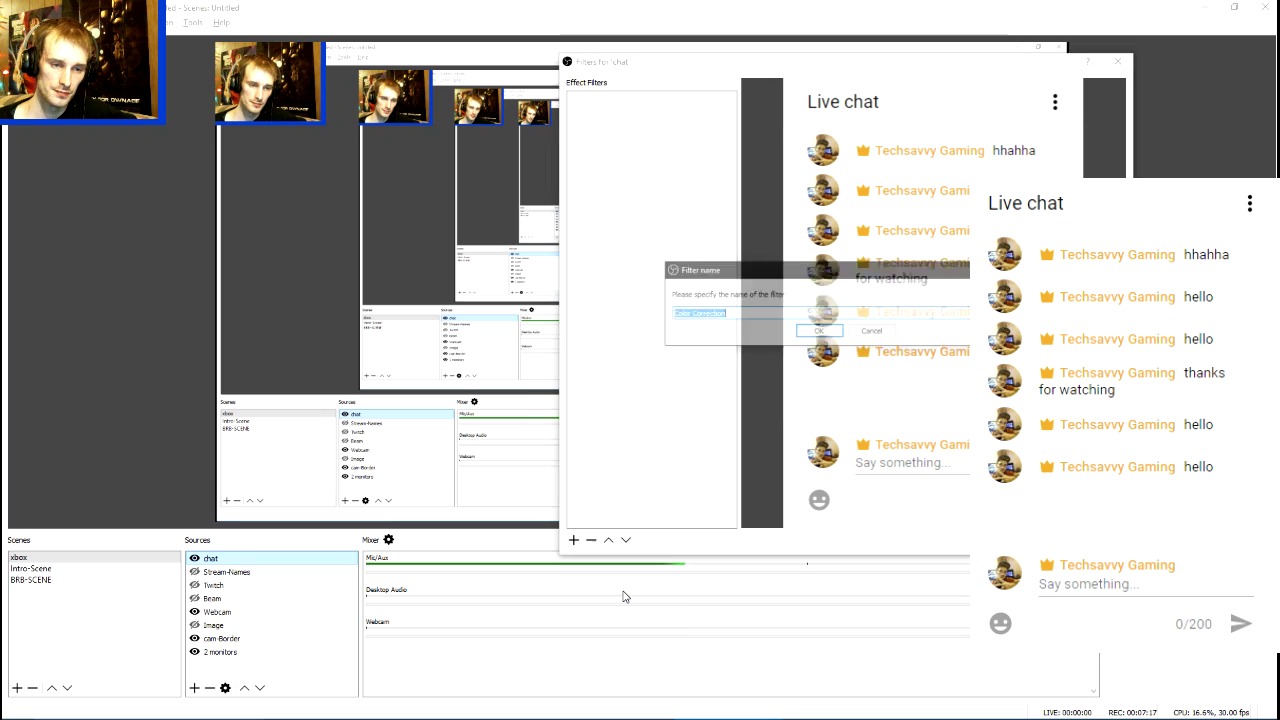
{"action": "key", "text": "Return"}
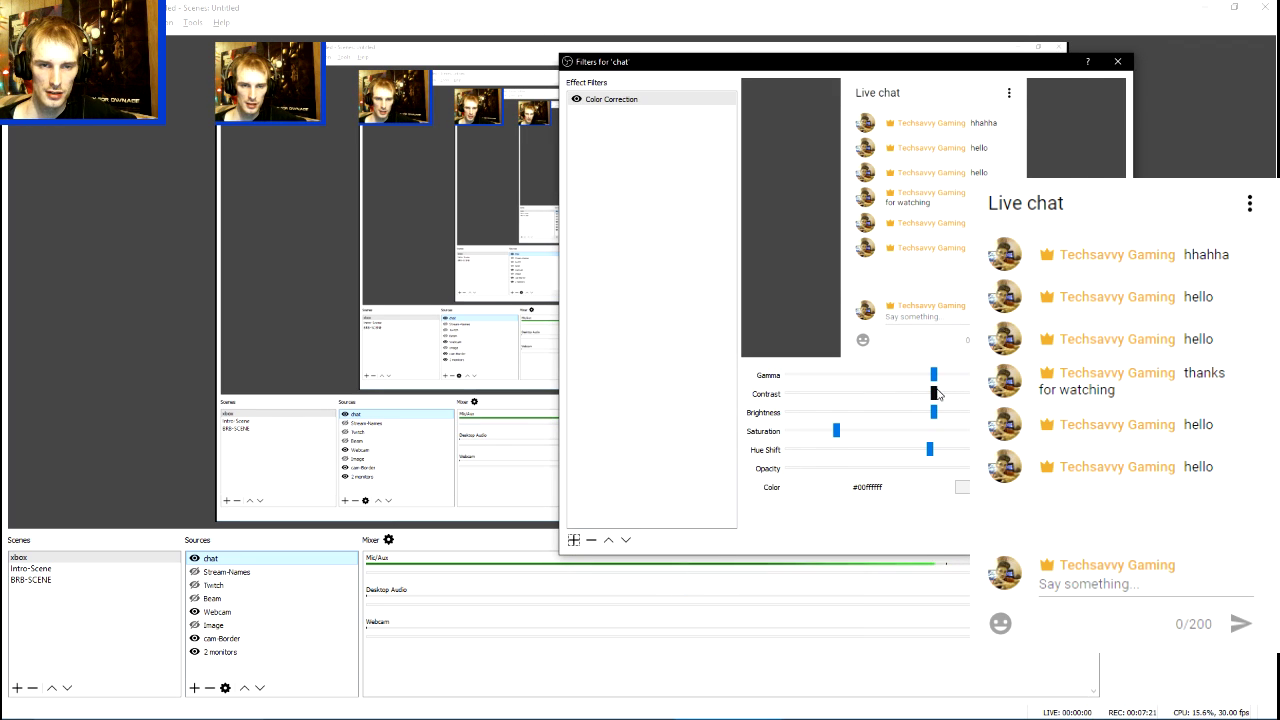
Step: Set the chat's Color Correction brightness to -0.01 and opacity to 96
{"action": "mouse_move", "coordinate": [933, 412]}
{"action": "left_mouse_down"}
{"action": "mouse_move", "coordinate": [1000, 412]}
{"action": "mouse_move", "coordinate": [931, 412]}
{"action": "left_mouse_up"}
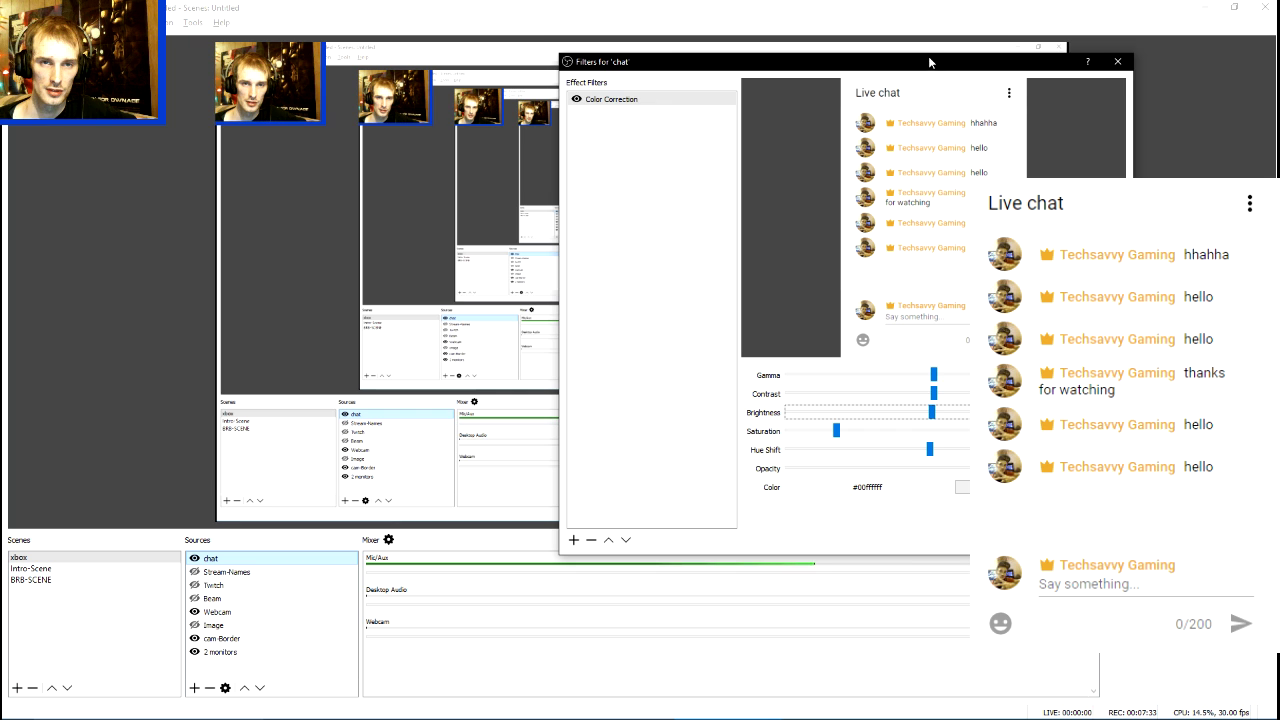
{"action": "left_click_drag", "start_coordinate": [929, 63], "coordinate": [532, 355]}
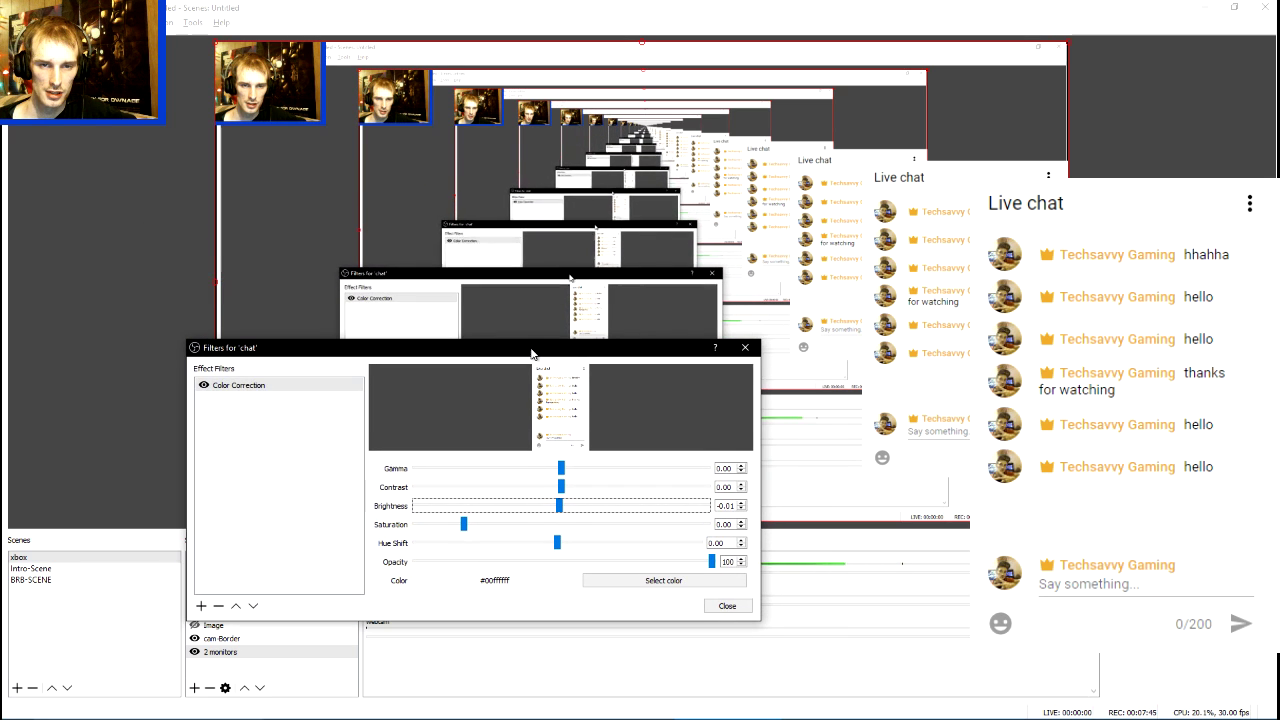
{"action": "left_click", "coordinate": [712, 565]}
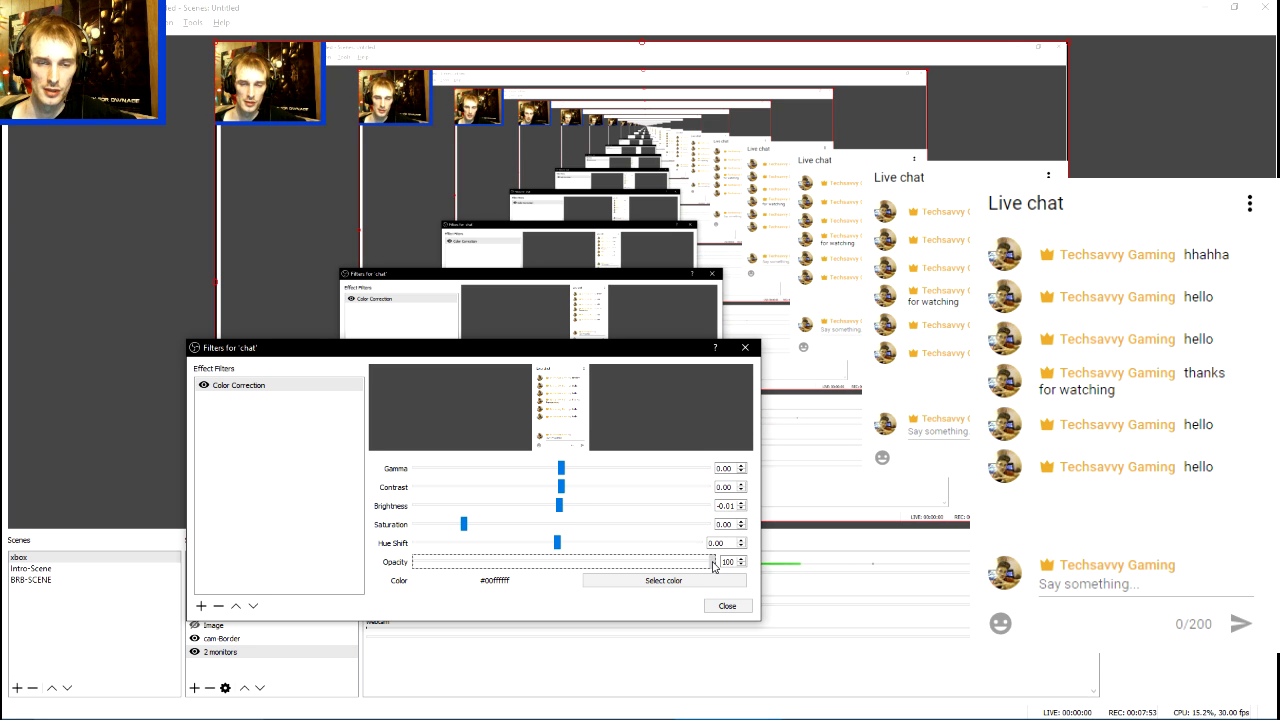
{"action": "mouse_move", "coordinate": [710, 566]}
{"action": "left_mouse_down"}
{"action": "mouse_move", "coordinate": [611, 566]}
{"action": "mouse_move", "coordinate": [703, 559]}
{"action": "left_mouse_up"}
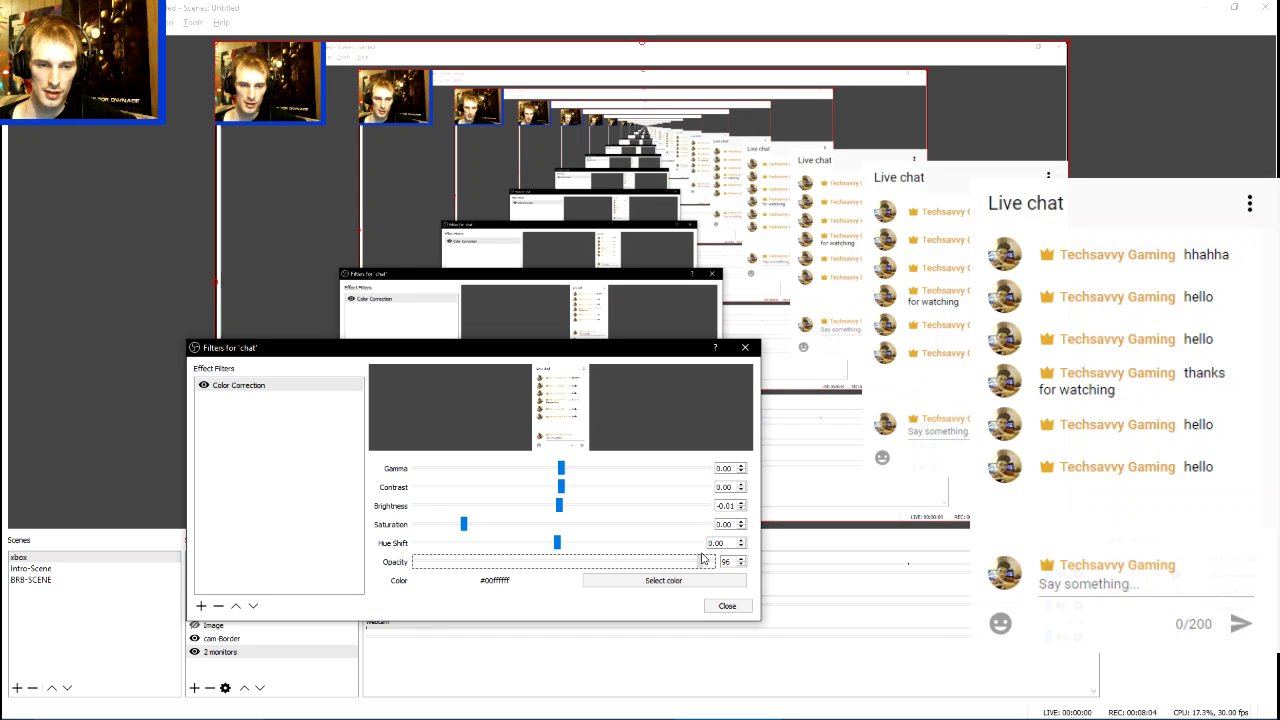
Step: Pick and fine-tune the cyan tint #4ef7ff in the Color Correction colour picker, then apply it
{"action": "left_click", "coordinate": [660, 582]}
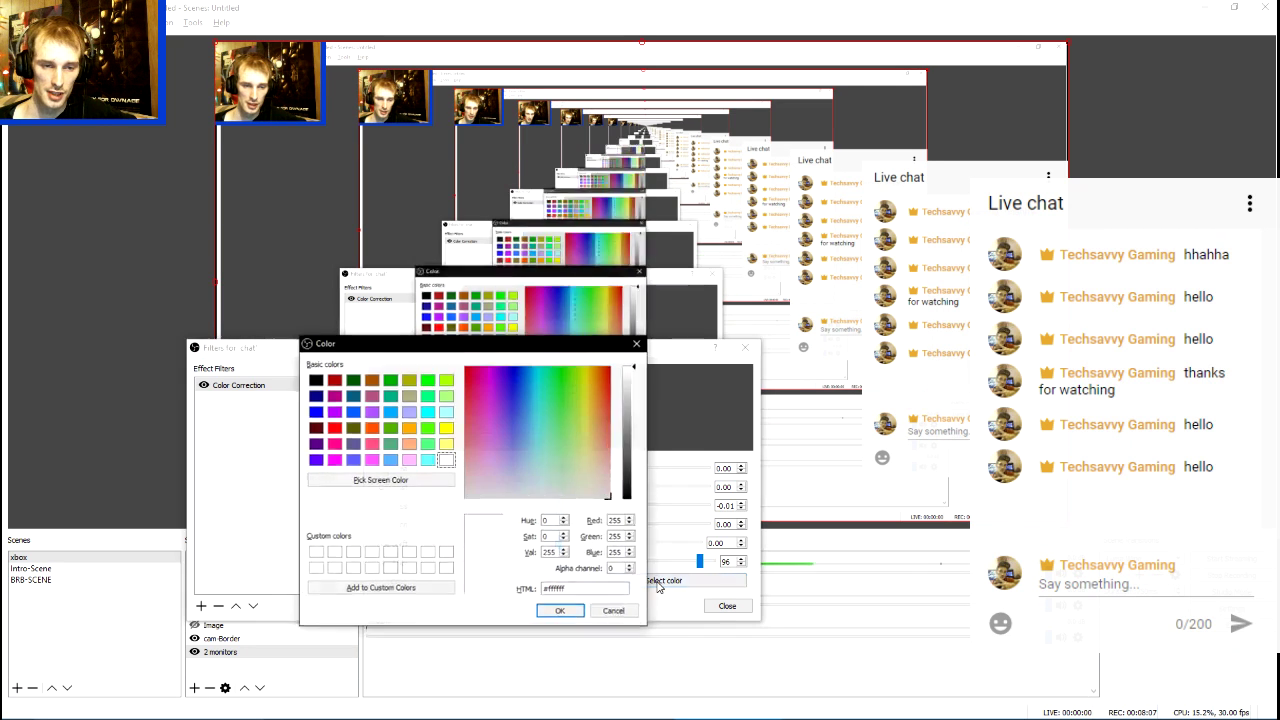
{"action": "left_click", "coordinate": [536, 407]}
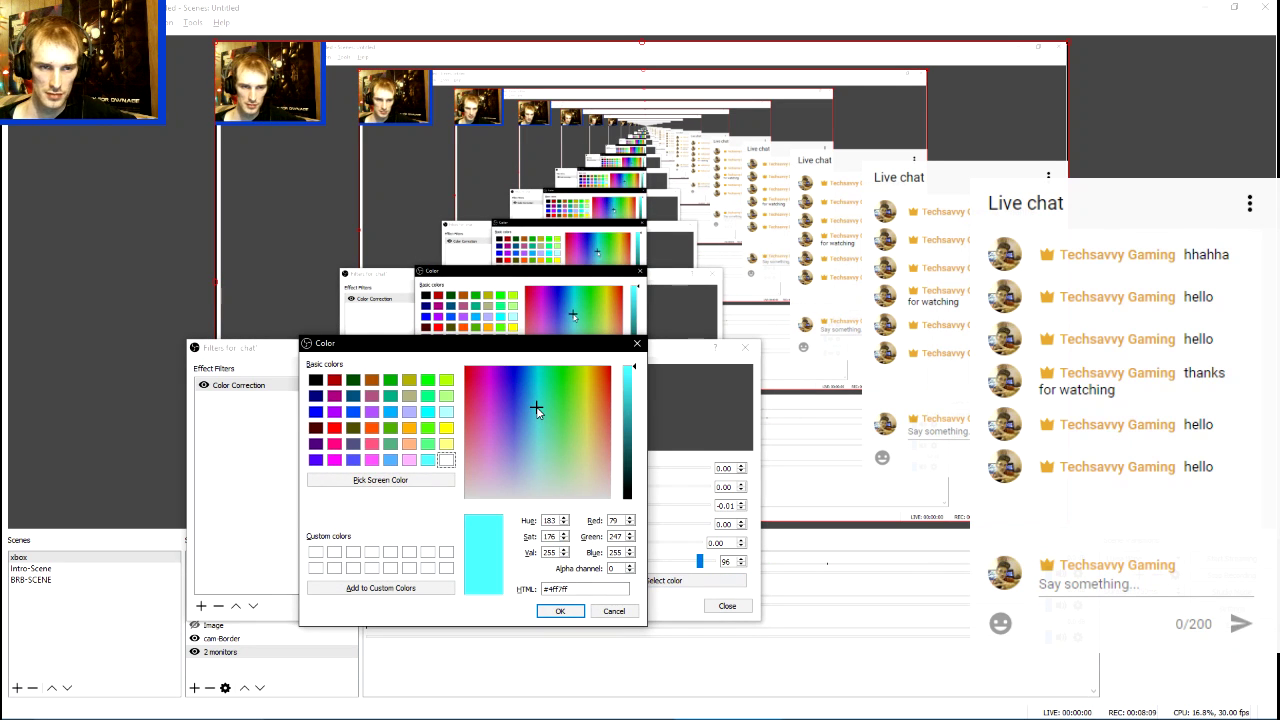
{"action": "left_click", "coordinate": [536, 407]}
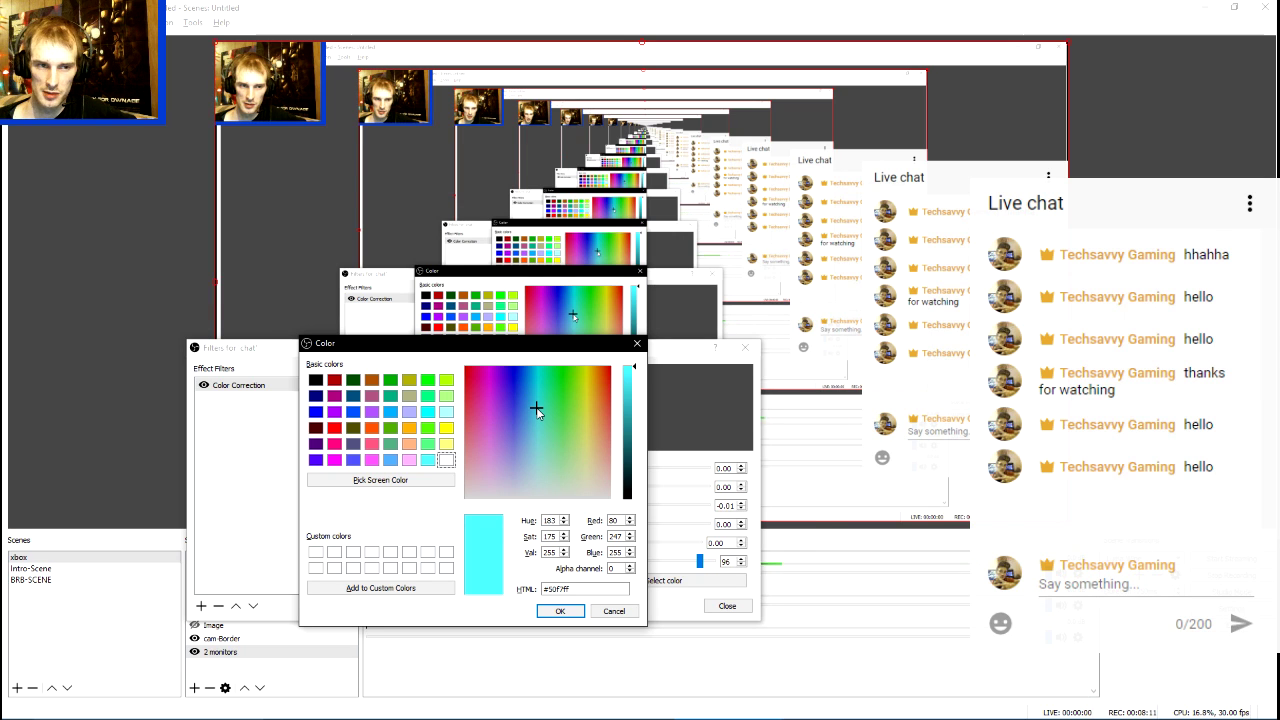
{"action": "left_click", "coordinate": [539, 409]}
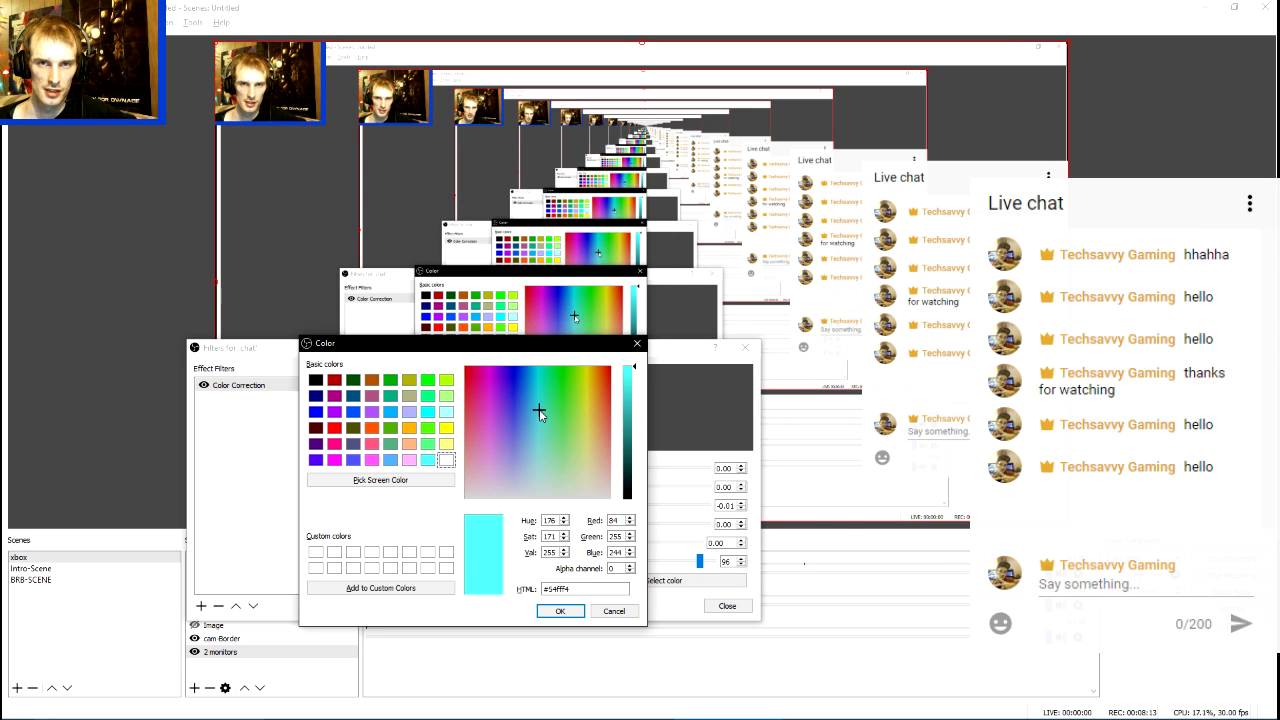
{"action": "left_click_drag", "start_coordinate": [540, 412], "coordinate": [536, 407]}
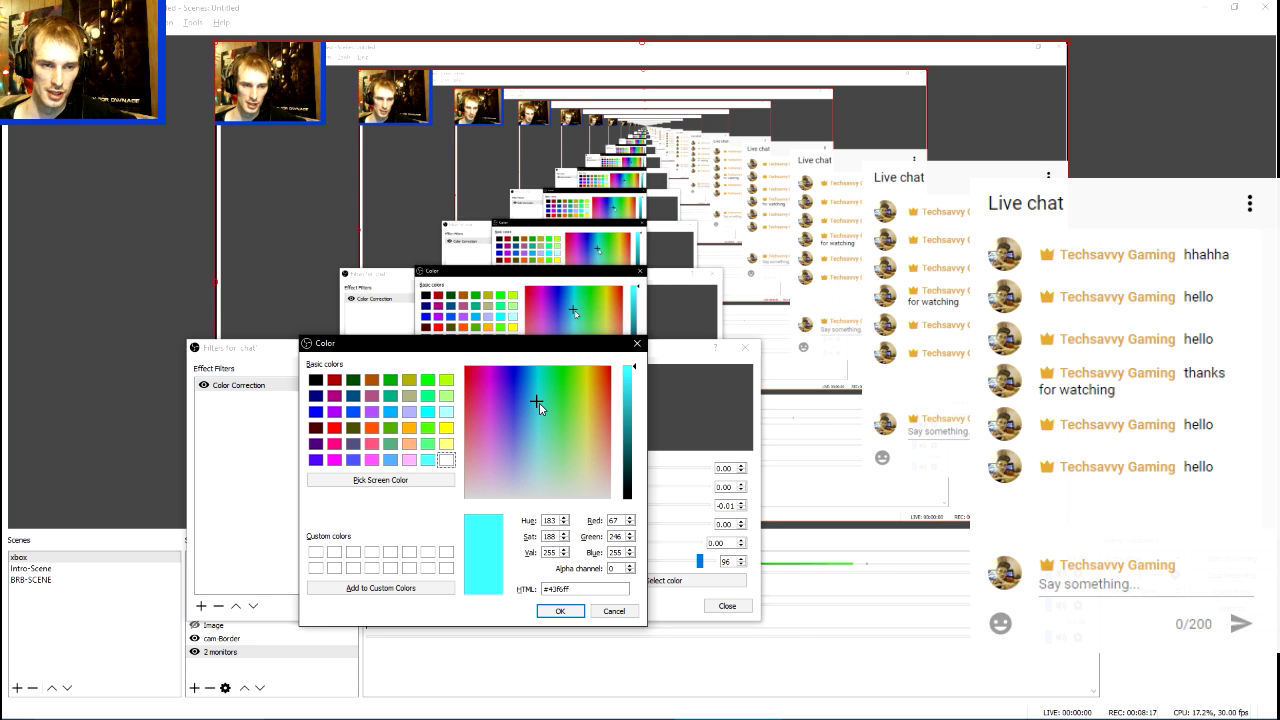
{"action": "left_click_drag", "start_coordinate": [539, 402], "coordinate": [537, 408]}
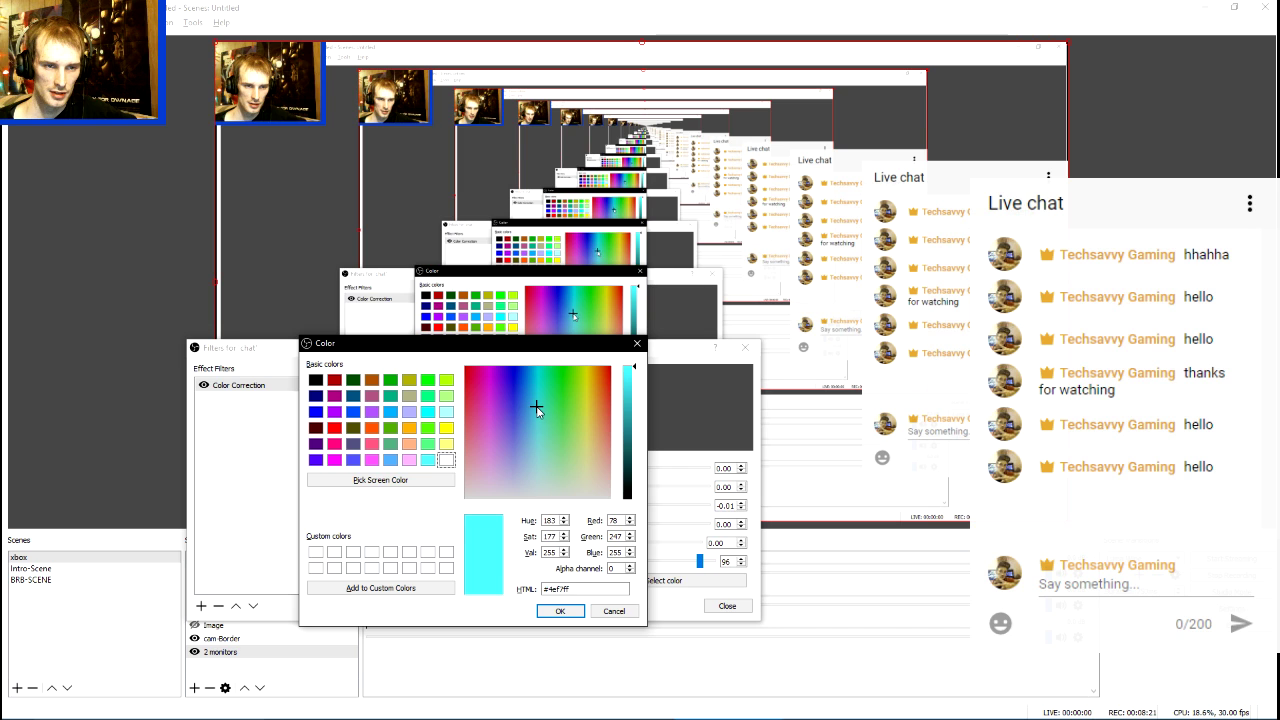
{"action": "left_click", "coordinate": [561, 611]}
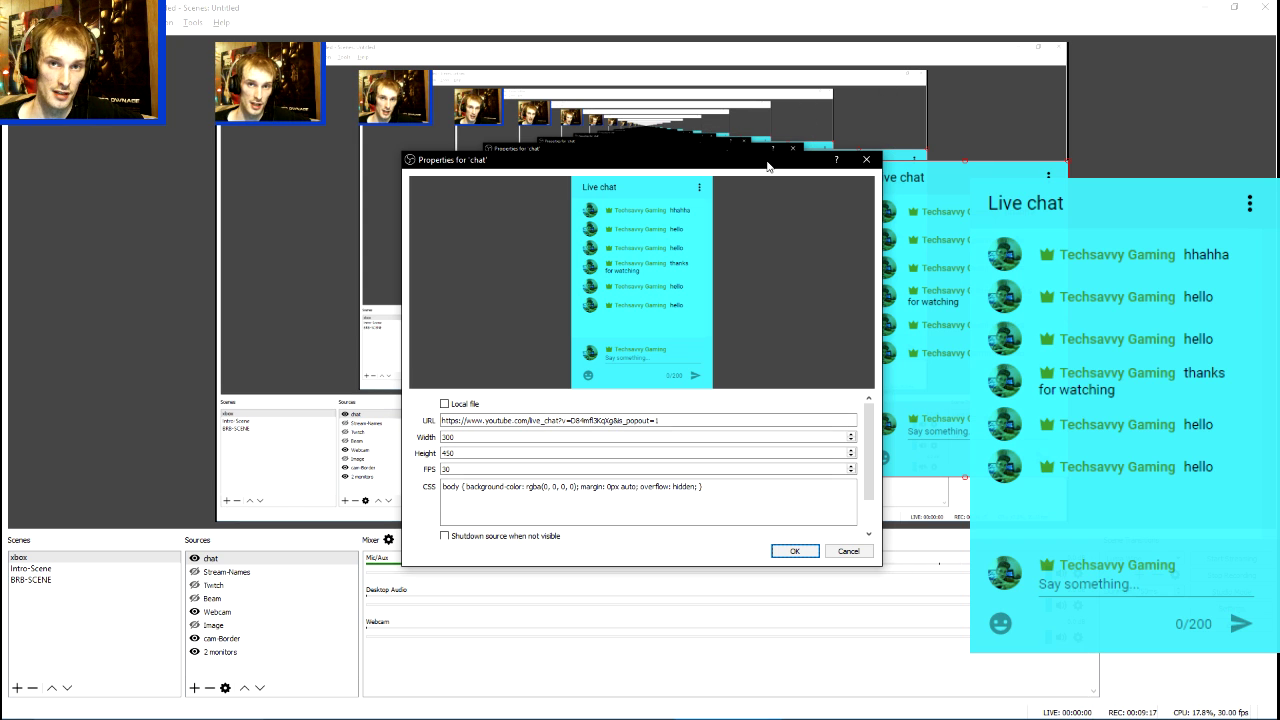
Step: Review the chat source properties (300 × 450, 30 FPS, transparent rgba(0, 0, 0, 0) CSS) and confirm them
{"action": "left_click_drag", "start_coordinate": [768, 166], "coordinate": [720, 238]}
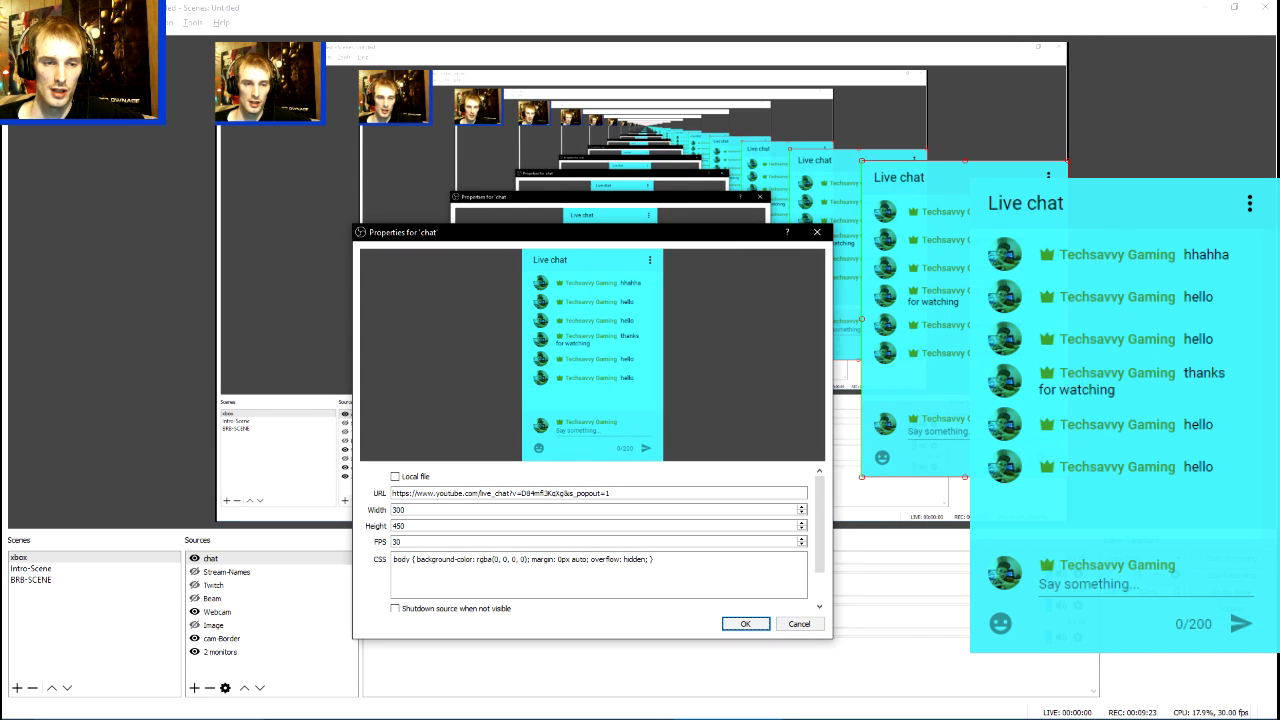
{"action": "left_click", "coordinate": [746, 625]}
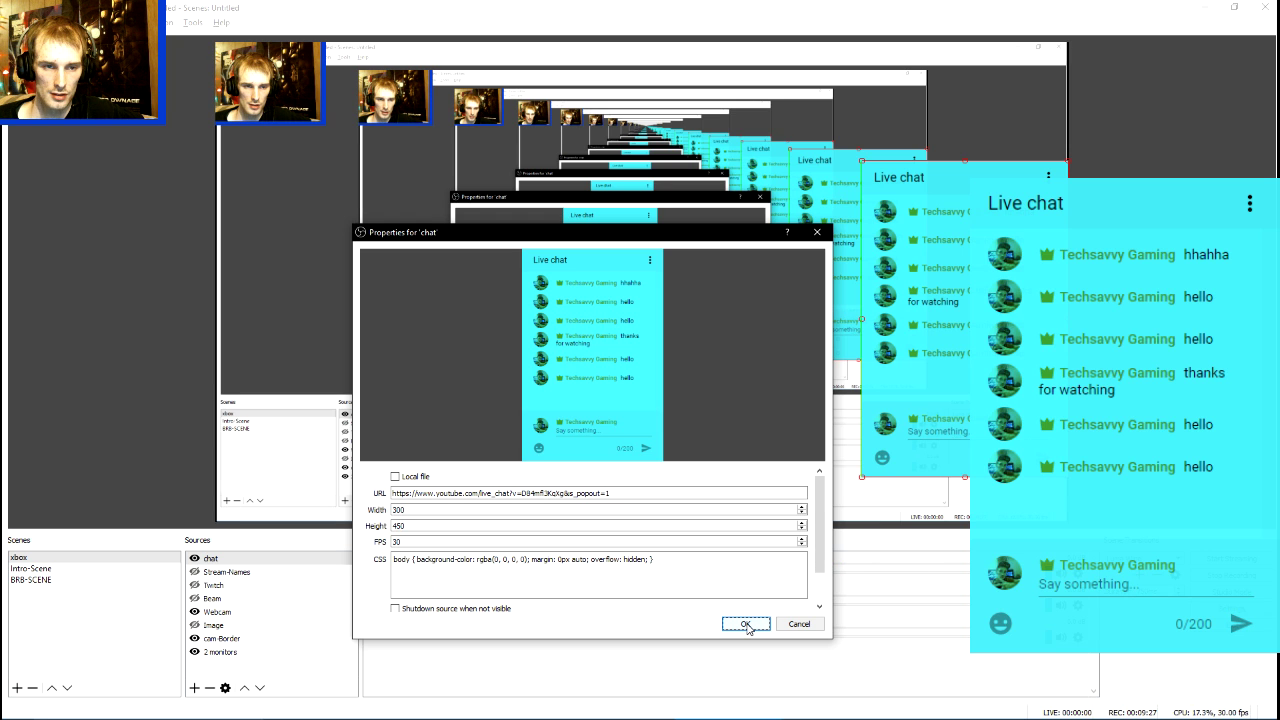